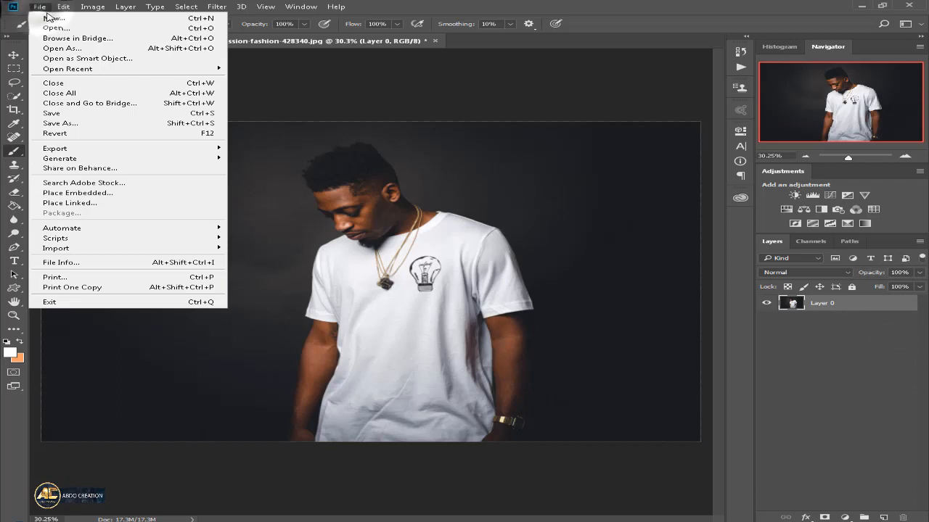
- Create a new 3000 x 3000 pixel RGB document at 72 pixels/inch and unlock its white background layer
{"action": "key", "text": "Escape"}
{"action": "key", "text": "ctrl+n"}
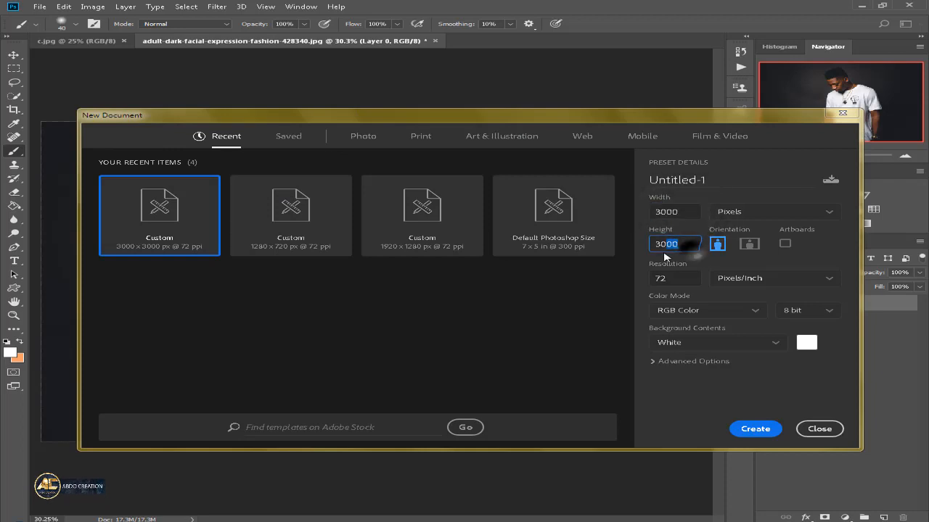
{"action": "left_click", "coordinate": [747, 431]}
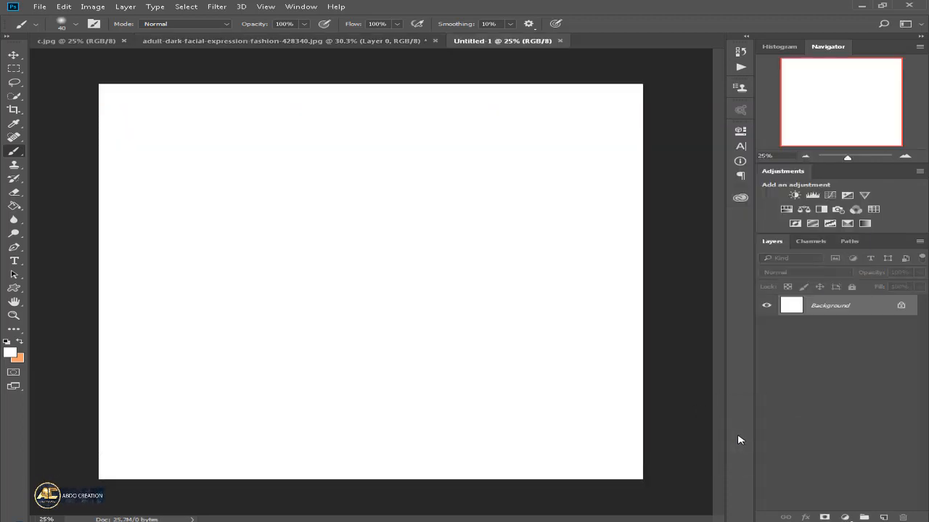
{"action": "key", "text": "ctrl+minus"}
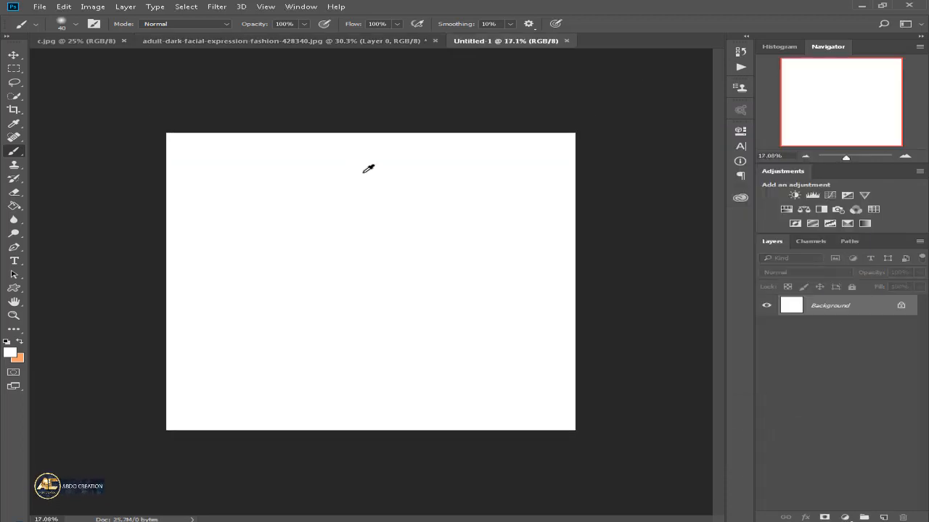
{"action": "key", "text": "ctrl+0"}
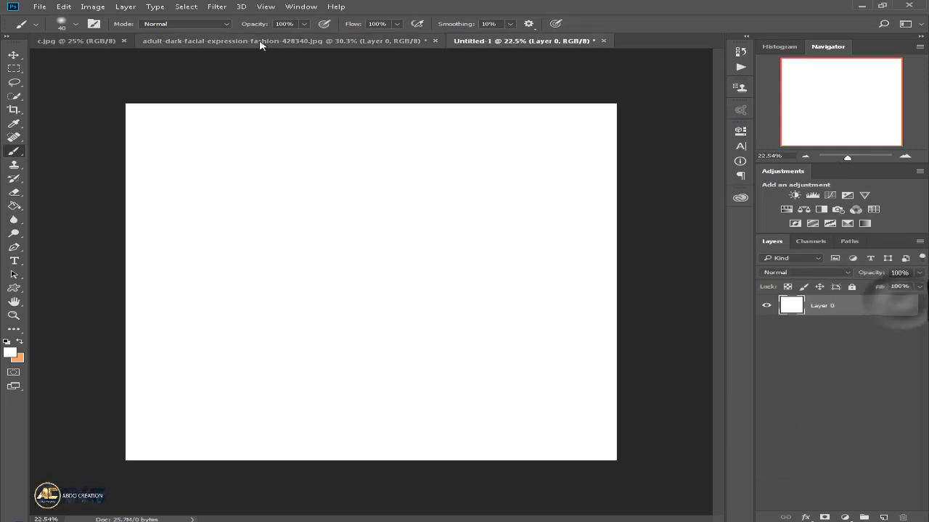
- Copy the portrait photo from the adult-dark-facial-expression file into the new untitled document as a layer
{"action": "left_click", "coordinate": [259, 42]}
{"action": "key", "text": "v"}
{"action": "left_click_drag", "start_coordinate": [405, 77], "coordinate": [435, 41]}
{"action": "left_click", "coordinate": [269, 42]}
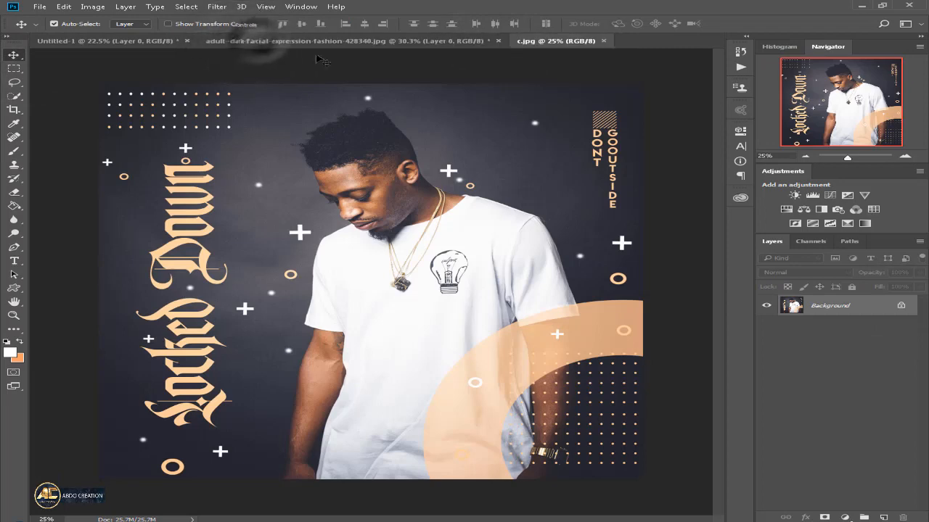
{"action": "left_click", "coordinate": [322, 41]}
{"action": "left_click_drag", "start_coordinate": [319, 160], "coordinate": [353, 254]}
- Enlarge the portrait photo proportionally until it spans the canvas width, and centre the man on the canvas
{"action": "key", "text": "ctrl+t"}
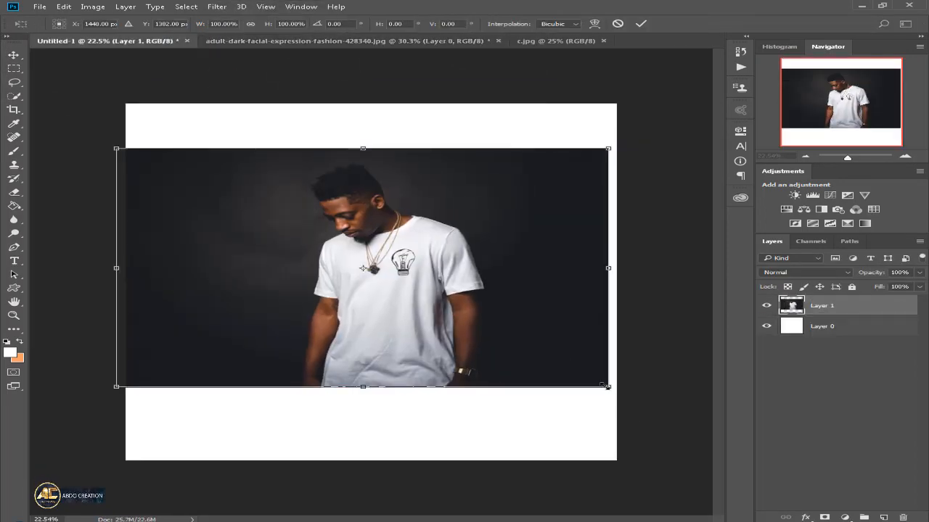
{"action": "left_click_drag", "start_coordinate": [606, 386], "coordinate": [711, 464]}
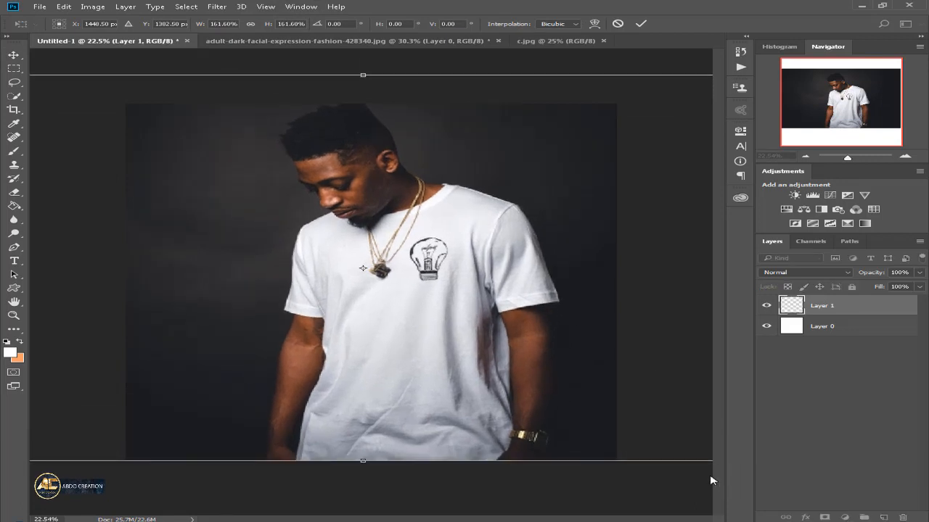
{"action": "scroll", "coordinate": [501, 166], "scroll_direction": "down", "scroll_amount": 3}
{"action": "left_click_drag", "start_coordinate": [653, 139], "coordinate": [618, 154]}
{"action": "left_click_drag", "start_coordinate": [504, 201], "coordinate": [523, 210]}
{"action": "key", "text": "Return"}
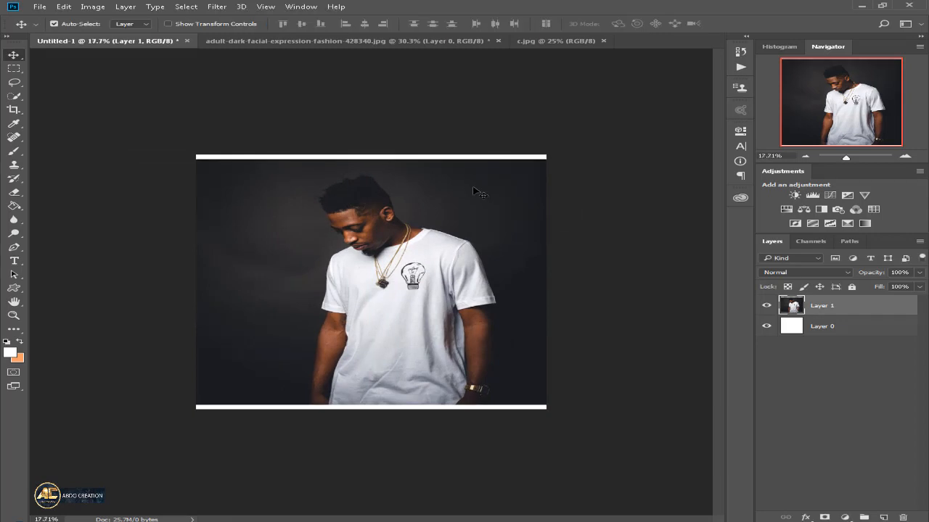
- Stretch the photo's height upward to about 101% so it reaches the canvas's upper edge
{"action": "scroll", "coordinate": [476, 190], "scroll_direction": "up", "scroll_amount": 2}
{"action": "key", "text": "ctrl+t"}
{"action": "left_click_drag", "start_coordinate": [370, 133], "coordinate": [370, 127]}
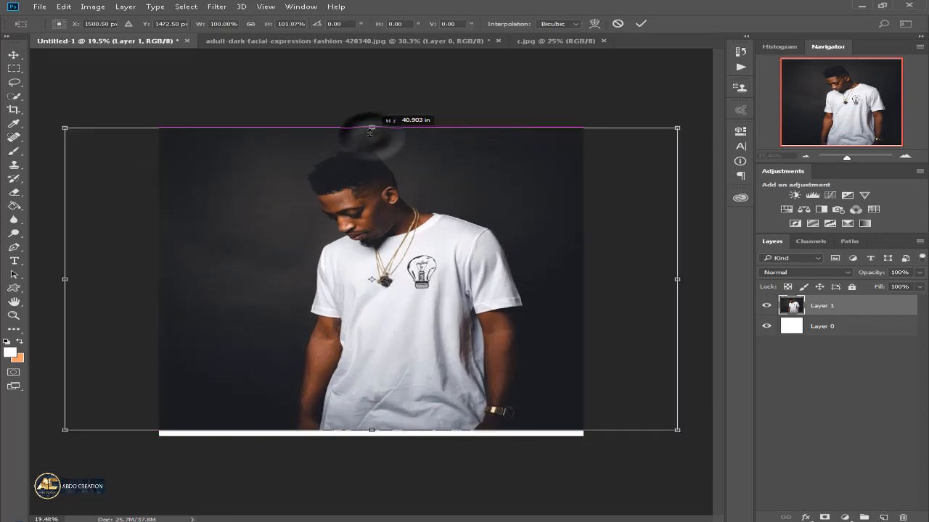
{"action": "key", "text": "Return"}
- Crop the canvas's lower edge to remove the white strip beneath the photo
{"action": "key", "text": "c"}
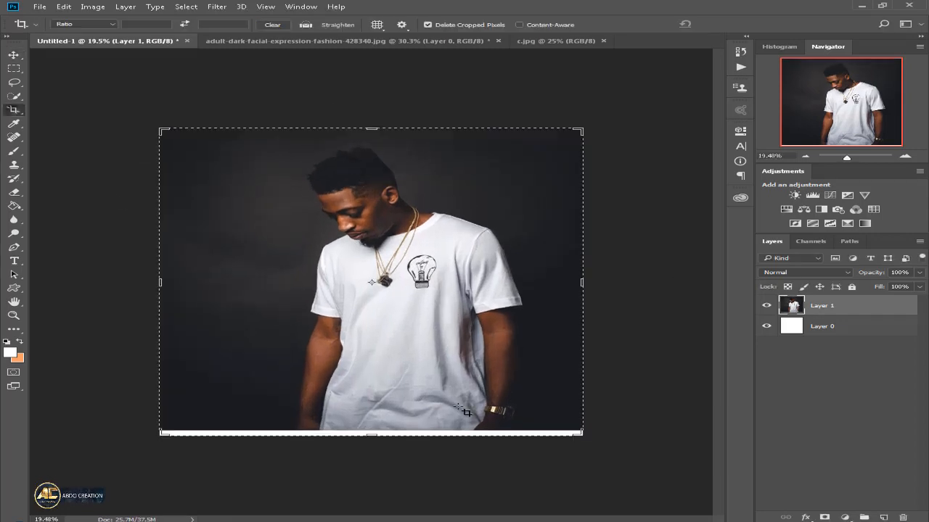
{"action": "left_click_drag", "start_coordinate": [375, 434], "coordinate": [383, 431]}
{"action": "key", "text": "Return"}
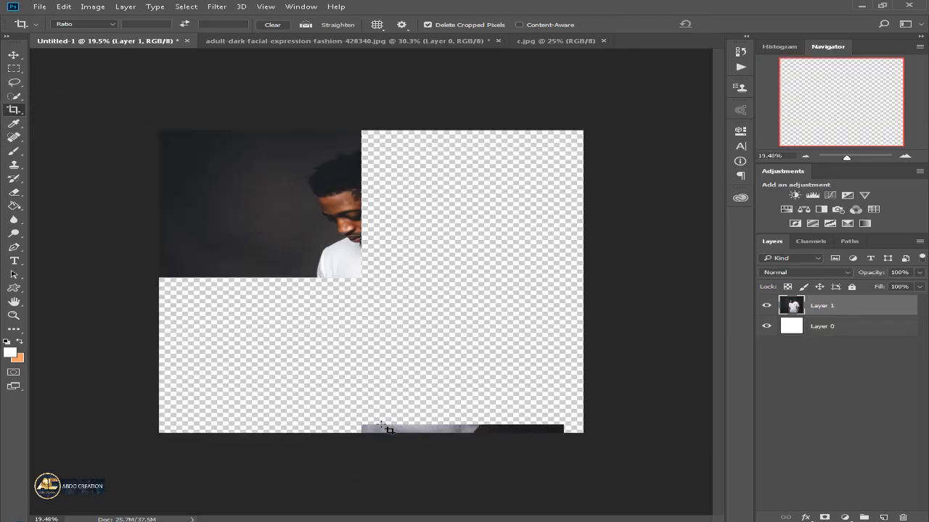
{"action": "scroll", "coordinate": [370, 322], "scroll_direction": "up", "scroll_amount": 3}
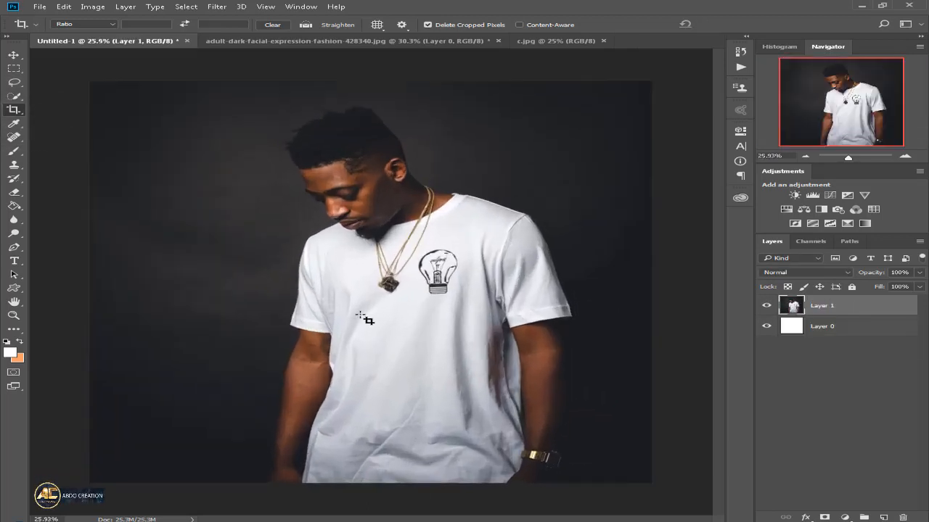
{"action": "scroll", "coordinate": [362, 319], "scroll_direction": "down", "scroll_amount": 1}
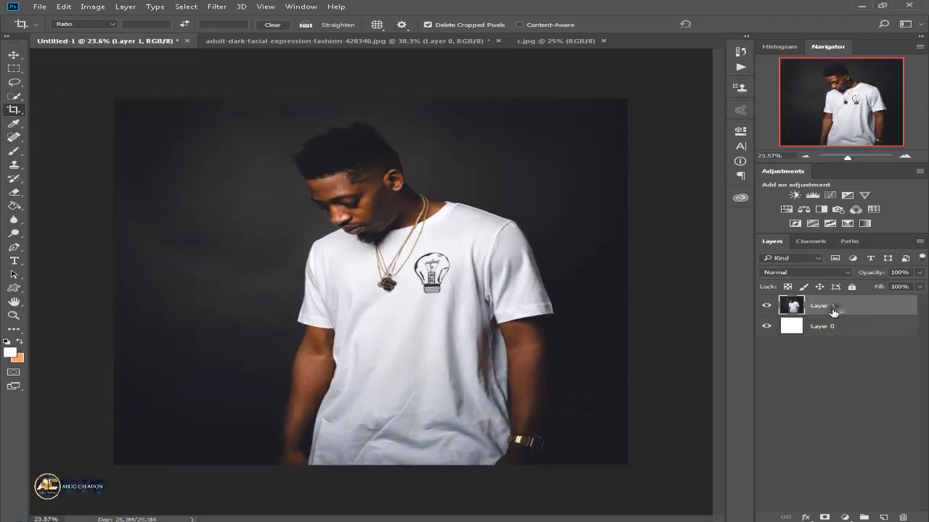
- Add a new layer and draw a white diagonal-stripe custom shape about 210 x 210 px beside the man's head
{"action": "left_click", "coordinate": [883, 518]}
{"action": "right_click", "coordinate": [14, 289]}
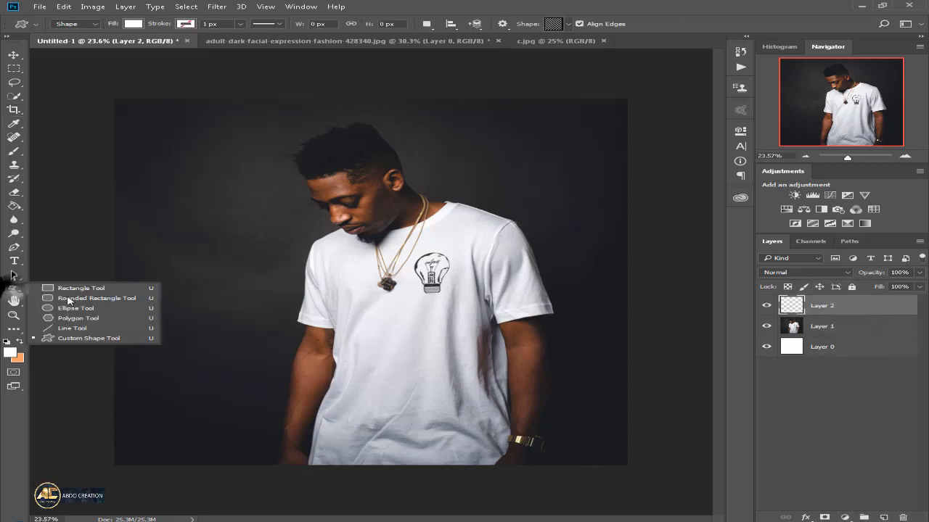
{"action": "left_click", "coordinate": [69, 339]}
{"action": "left_click", "coordinate": [561, 26]}
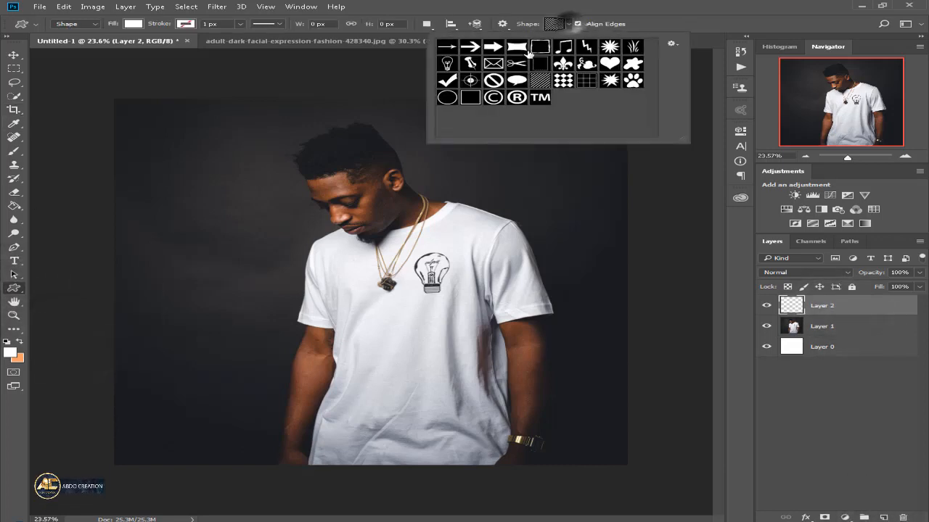
{"action": "left_click", "coordinate": [664, 174]}
{"action": "left_click", "coordinate": [441, 215]}
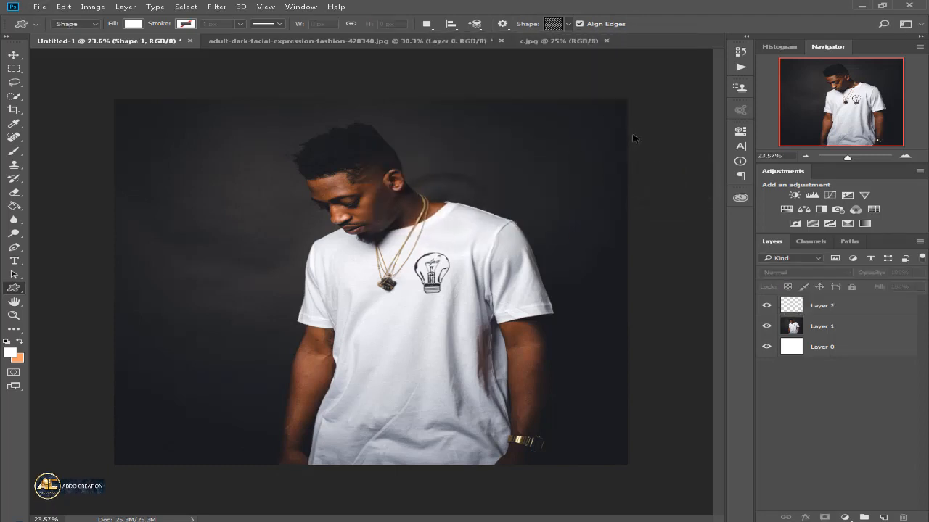
{"action": "key", "text": "ctrl+z"}
{"action": "scroll", "coordinate": [580, 127], "scroll_direction": "up", "scroll_amount": 5}
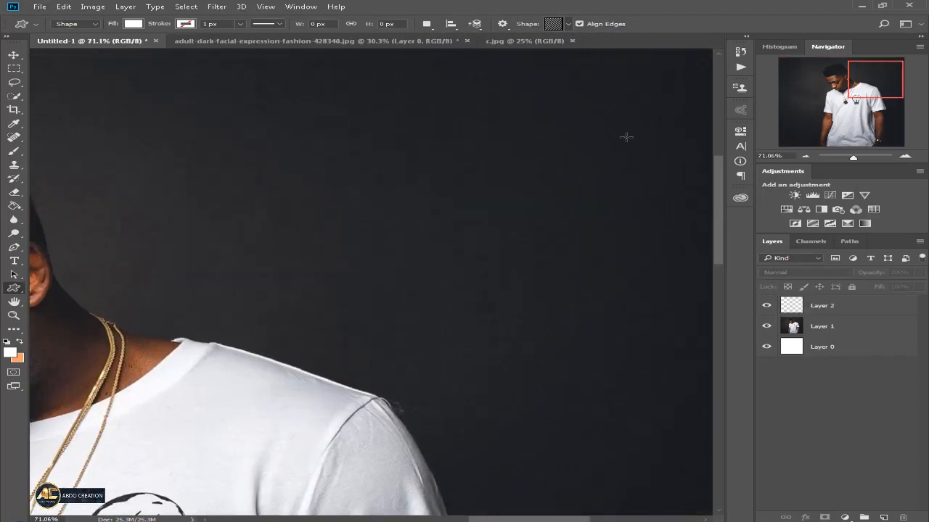
{"action": "mouse_move", "coordinate": [508, 251]}
{"action": "left_mouse_down"}
{"action": "mouse_move", "coordinate": [584, 305]}
{"action": "mouse_move", "coordinate": [663, 332]}
{"action": "left_mouse_up"}
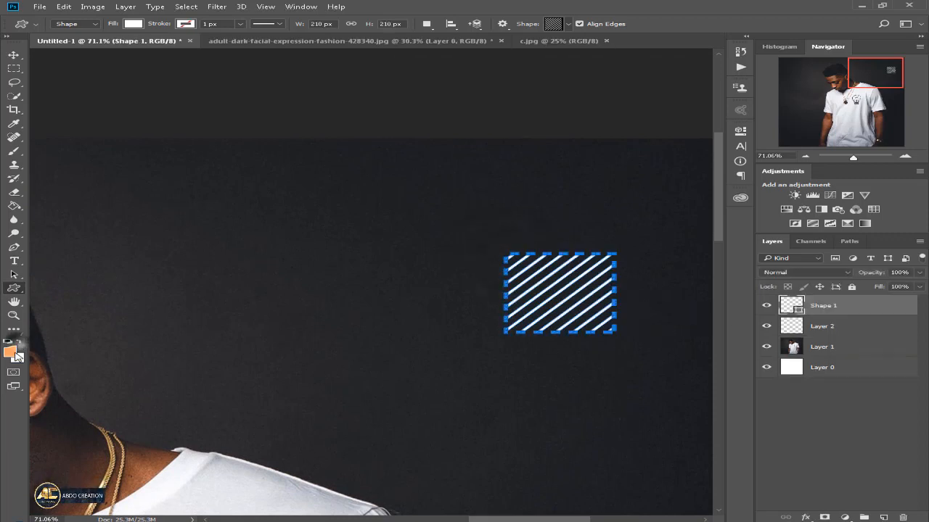
- Keep the foreground colour at ffa96f and fill the striped shape with that recently used orange
{"action": "left_click", "coordinate": [12, 352]}
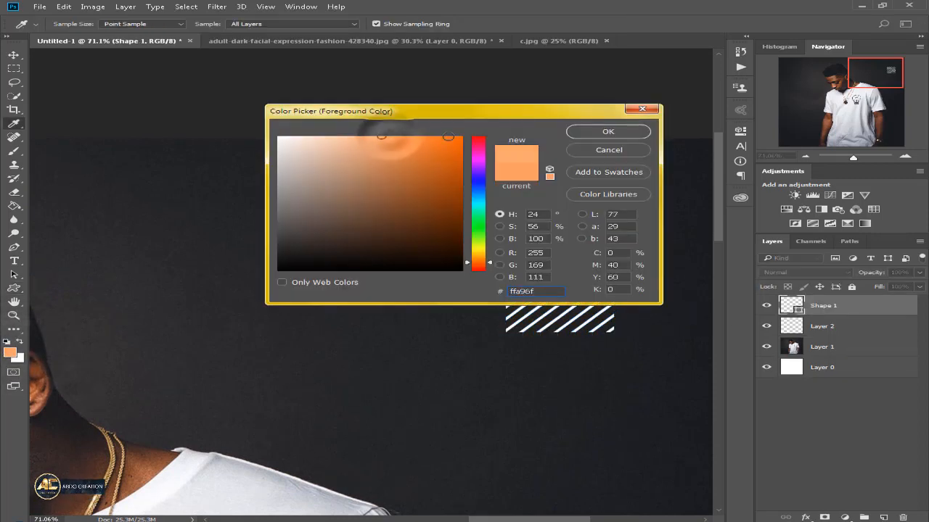
{"action": "left_click", "coordinate": [591, 132]}
{"action": "left_click", "coordinate": [134, 24]}
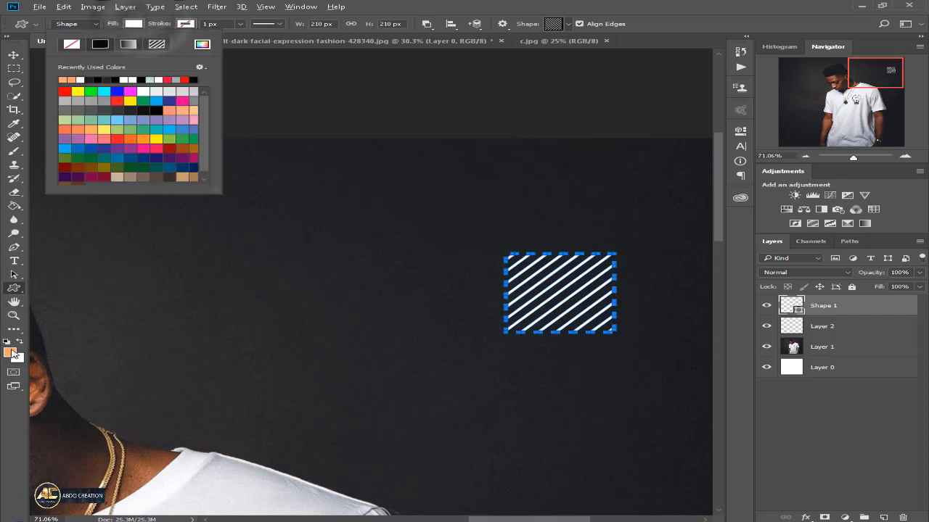
{"action": "left_click", "coordinate": [10, 352]}
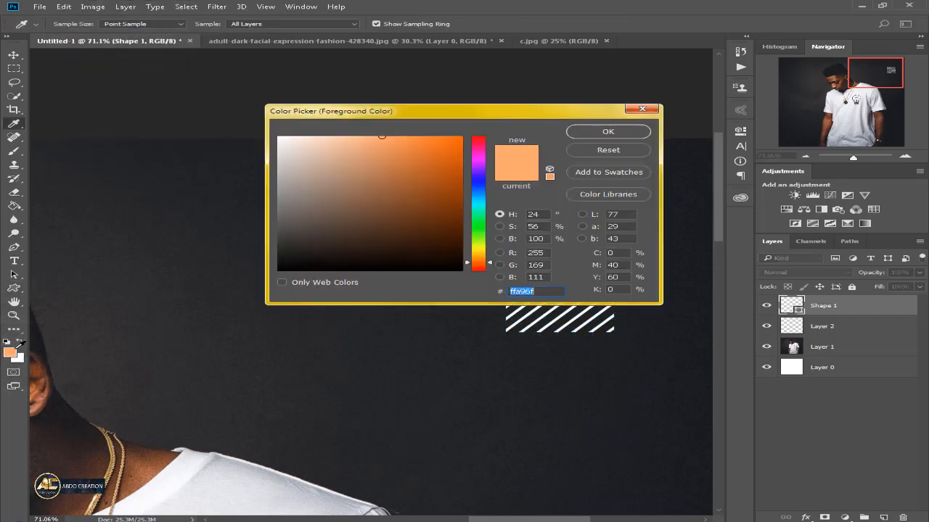
{"action": "left_click", "coordinate": [636, 134]}
{"action": "left_click", "coordinate": [135, 25]}
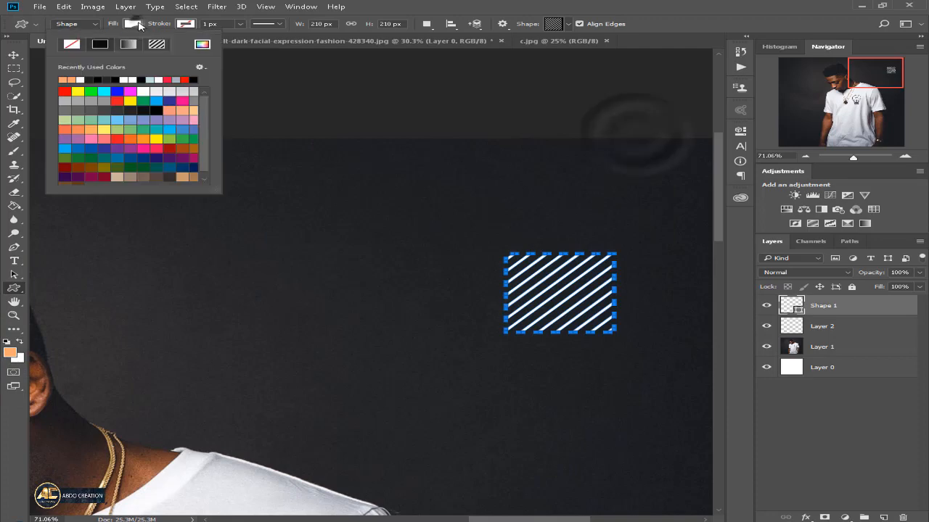
{"action": "left_click", "coordinate": [62, 79]}
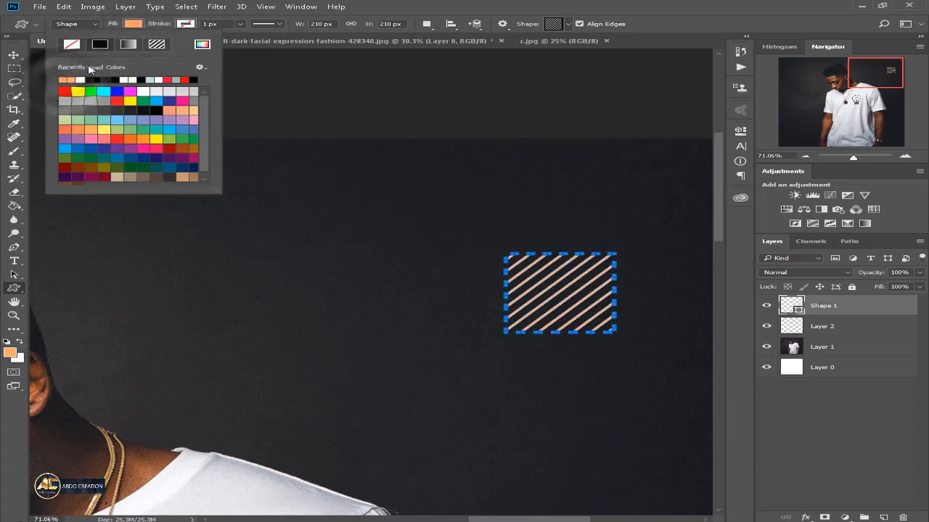
{"action": "left_click", "coordinate": [279, 70]}
{"action": "left_click", "coordinate": [278, 70]}
{"action": "left_click", "coordinate": [414, 220]}
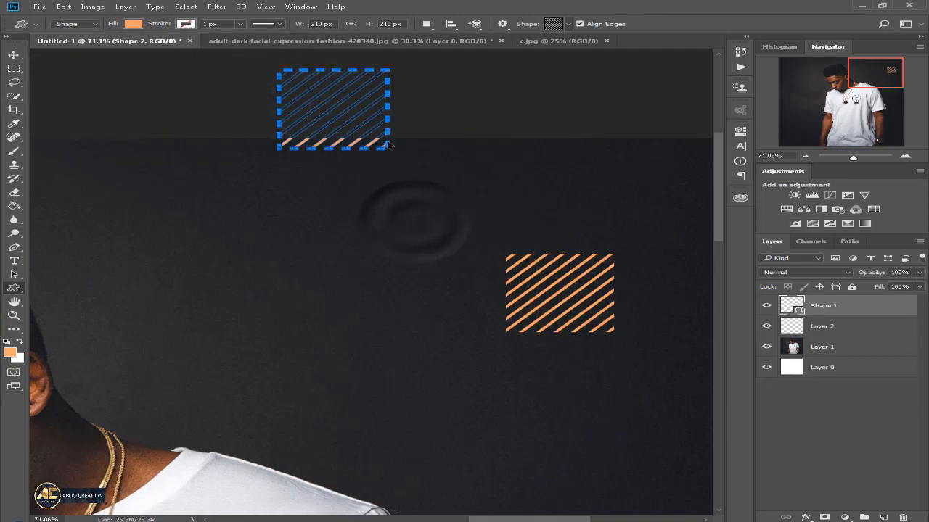
{"action": "key", "text": "ctrl+alt+z"}
{"action": "key", "text": "ctrl+alt+z"}
{"action": "key", "text": "ctrl+shift+z"}
{"action": "key", "text": "ctrl+shift+z"}
- Close the original adult-dark-facial-expression photo document without saving its changes
{"action": "left_click", "coordinate": [13, 55]}
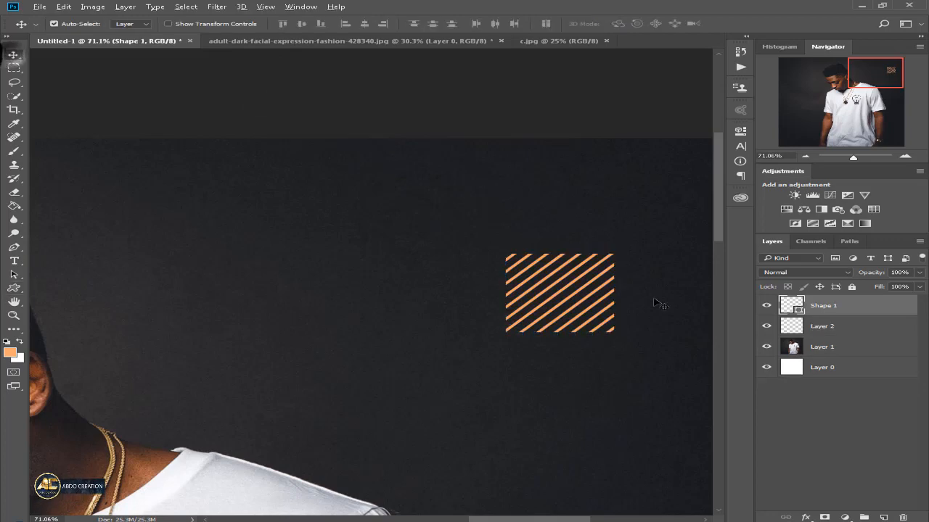
{"action": "scroll", "coordinate": [659, 302], "scroll_direction": "down", "scroll_amount": 4}
{"action": "scroll", "coordinate": [653, 305], "scroll_direction": "right", "scroll_amount": 5}
{"action": "scroll", "coordinate": [534, 338], "scroll_direction": "up", "scroll_amount": 5}
{"action": "scroll", "coordinate": [413, 303], "scroll_direction": "up", "scroll_amount": 1}
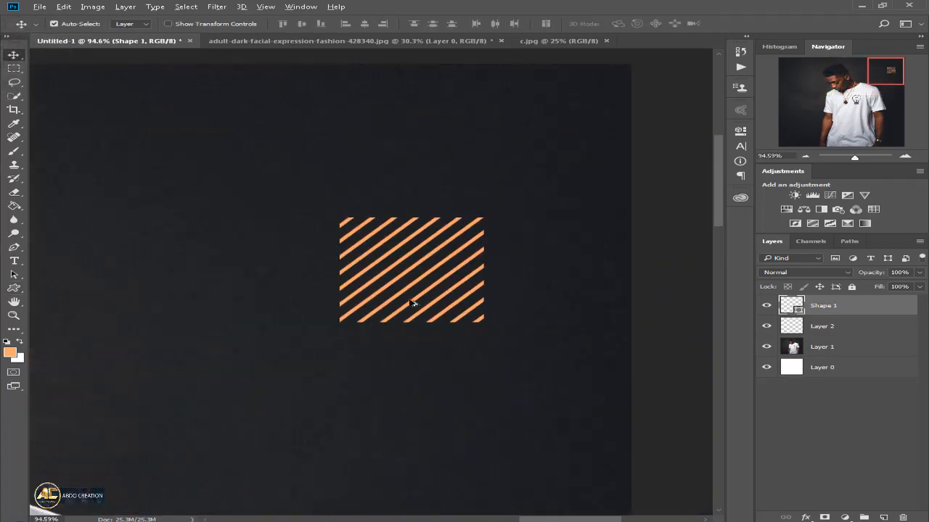
{"action": "scroll", "coordinate": [413, 302], "scroll_direction": "down", "scroll_amount": 1}
{"action": "left_click", "coordinate": [301, 41]}
{"action": "left_click", "coordinate": [500, 40]}
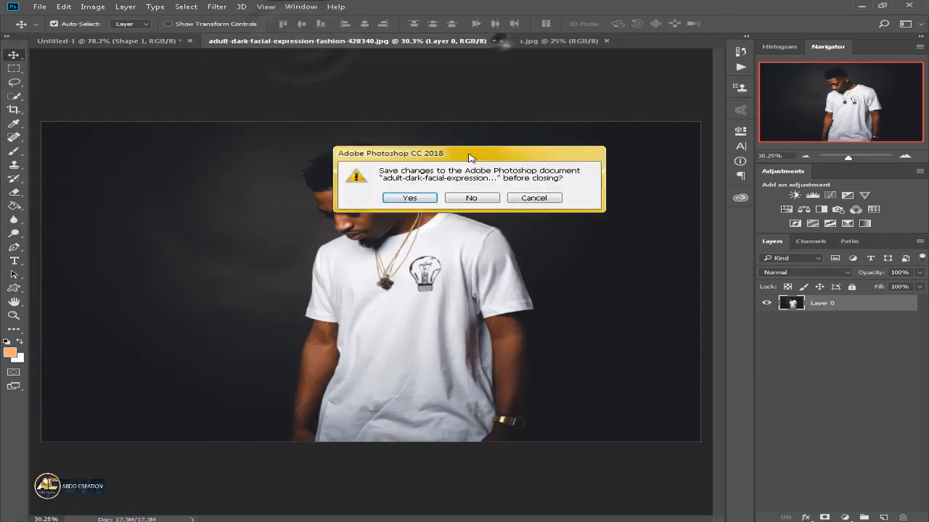
{"action": "left_click", "coordinate": [473, 197]}
- Check the caption in the c.jpg reference design and add orange vertical text reading "DONT" below the striped square
{"action": "left_click", "coordinate": [245, 41]}
{"action": "scroll", "coordinate": [580, 145], "scroll_direction": "up", "scroll_amount": 3}
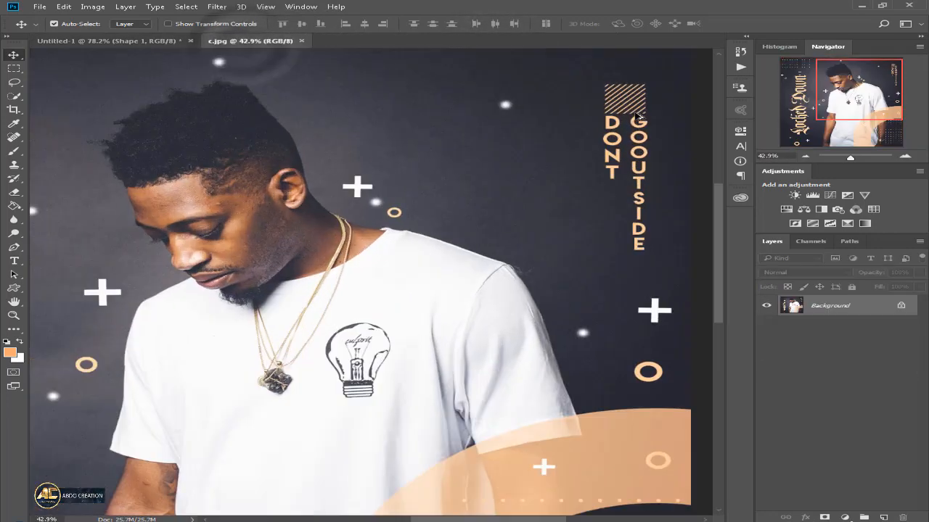
{"action": "scroll", "coordinate": [633, 114], "scroll_direction": "down", "scroll_amount": 3}
{"action": "left_click", "coordinate": [158, 41]}
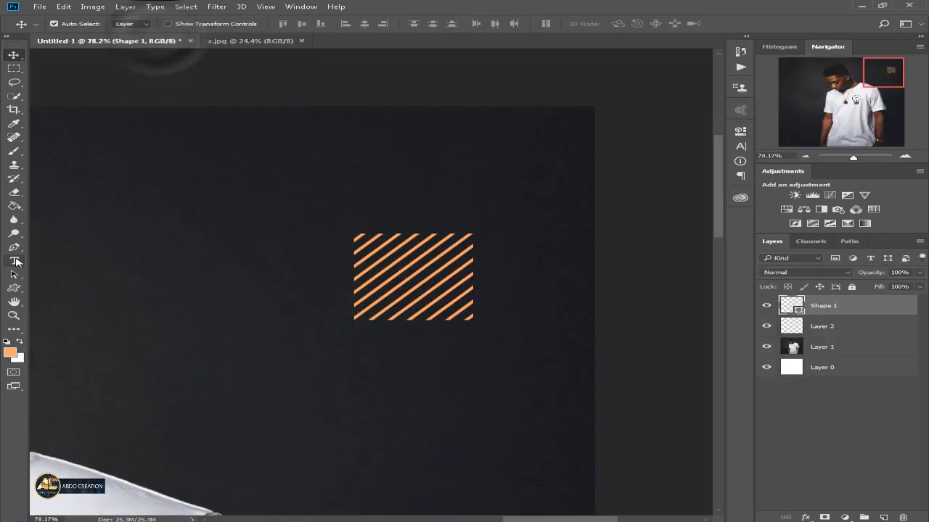
{"action": "key", "text": "t"}
{"action": "left_click", "coordinate": [353, 359]}
{"action": "right_click", "coordinate": [14, 260]}
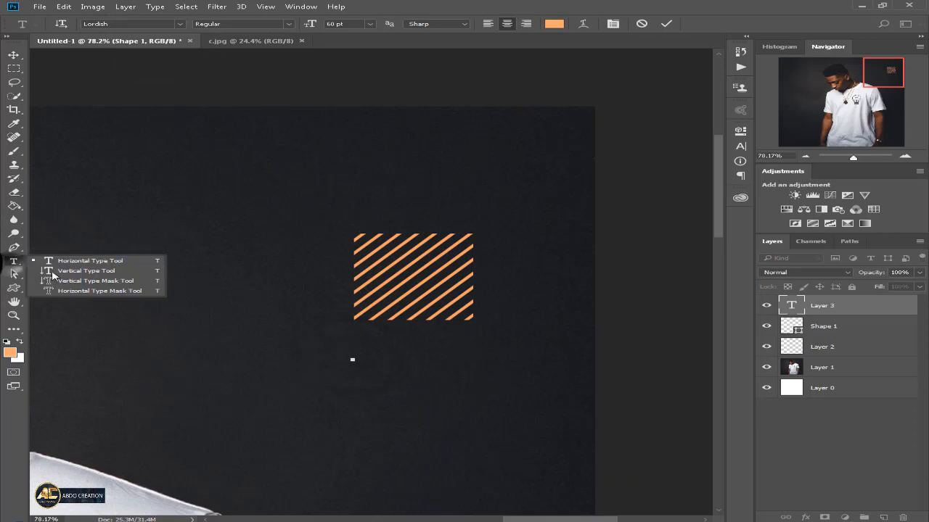
{"action": "left_click", "coordinate": [80, 270]}
{"action": "left_click", "coordinate": [334, 348]}
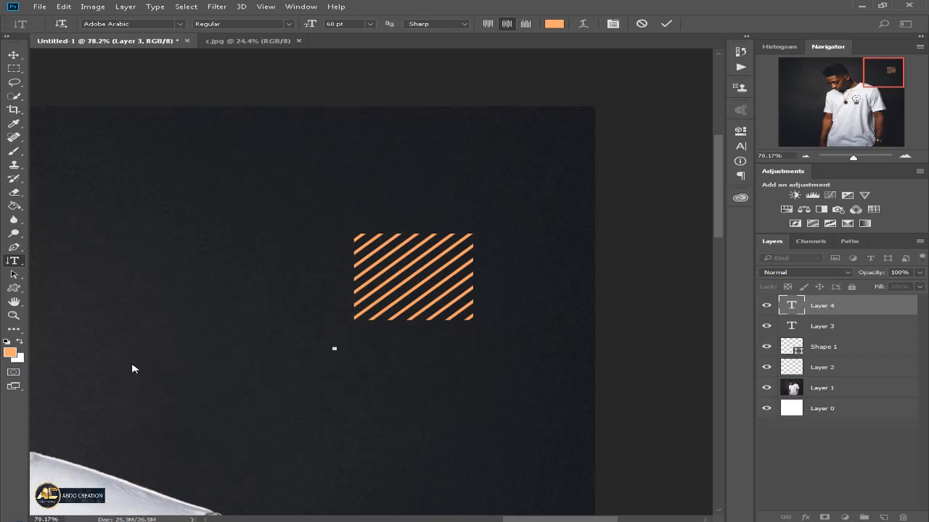
- Enlarge the DONT text to about 884% width and 219% height beside the man's shoulder
{"action": "left_click", "coordinate": [13, 55]}
{"action": "mouse_move", "coordinate": [352, 341]}
{"action": "left_mouse_down"}
{"action": "mouse_move", "coordinate": [363, 319]}
{"action": "mouse_move", "coordinate": [358, 341]}
{"action": "left_mouse_up"}
{"action": "key", "text": "ctrl+t"}
{"action": "left_click_drag", "start_coordinate": [386, 426], "coordinate": [522, 476]}
{"action": "scroll", "coordinate": [489, 454], "scroll_direction": "down", "scroll_amount": 6}
{"action": "scroll", "coordinate": [482, 464], "scroll_direction": "down", "scroll_amount": 2}
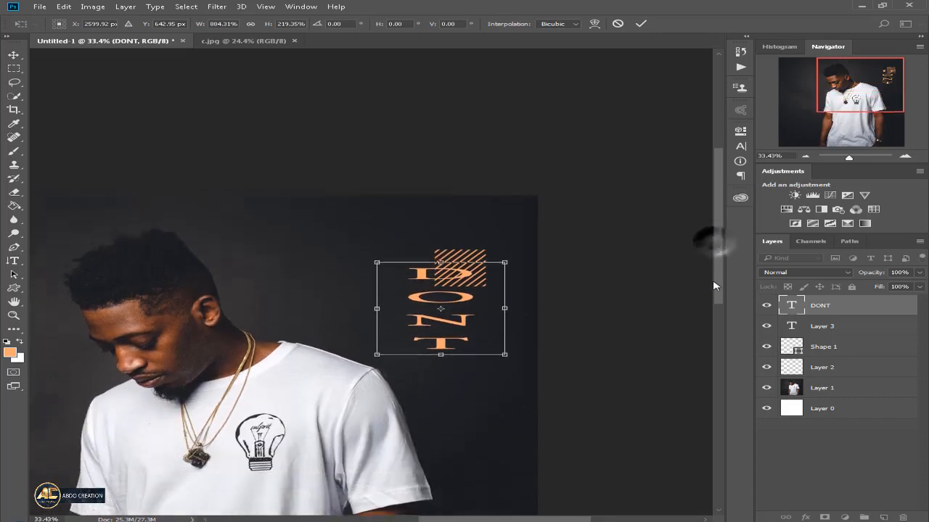
{"action": "scroll", "coordinate": [486, 317], "scroll_direction": "up", "scroll_amount": 3}
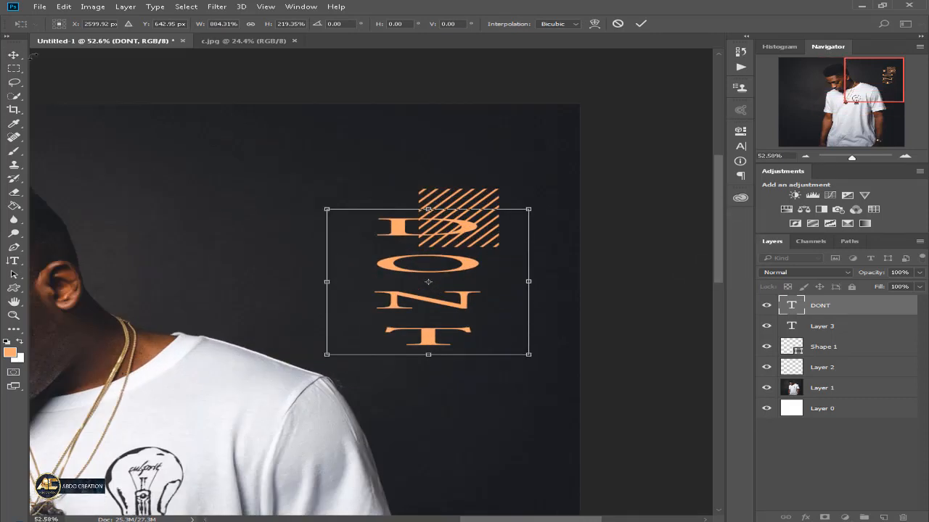
{"action": "left_click", "coordinate": [13, 55]}
{"action": "key", "text": "Return"}
- Move the striped square above the DONT text and scale it to about 87%
{"action": "left_click_drag", "start_coordinate": [481, 201], "coordinate": [480, 158]}
{"action": "left_click", "coordinate": [480, 157]}
{"action": "left_click", "coordinate": [772, 350]}
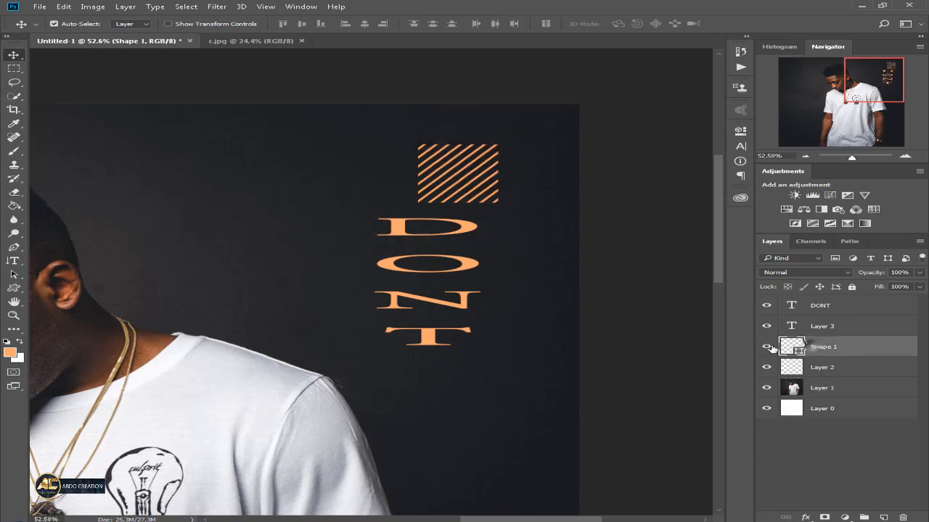
{"action": "key", "text": "ctrl+t"}
{"action": "left_click_drag", "start_coordinate": [498, 144], "coordinate": [491, 146]}
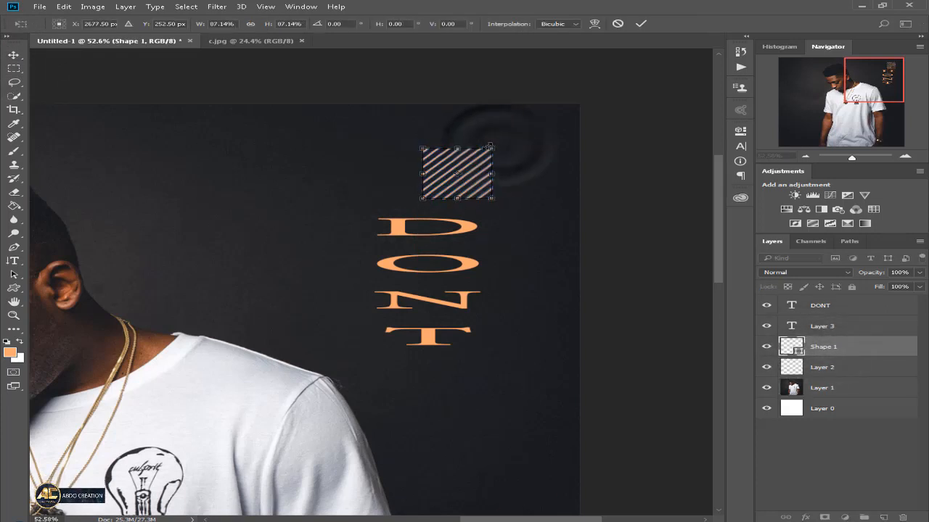
{"action": "key", "text": "Return"}
- Narrow the DONT text horizontally to roughly a third of its width, keeping its height at 100%
{"action": "left_click", "coordinate": [475, 232]}
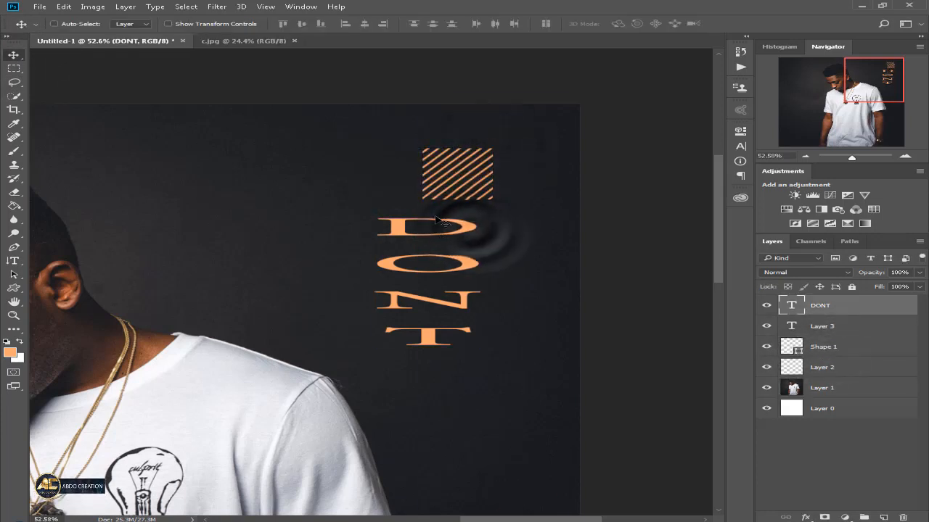
{"action": "key", "text": "ctrl+t"}
{"action": "left_click_drag", "start_coordinate": [528, 280], "coordinate": [465, 278]}
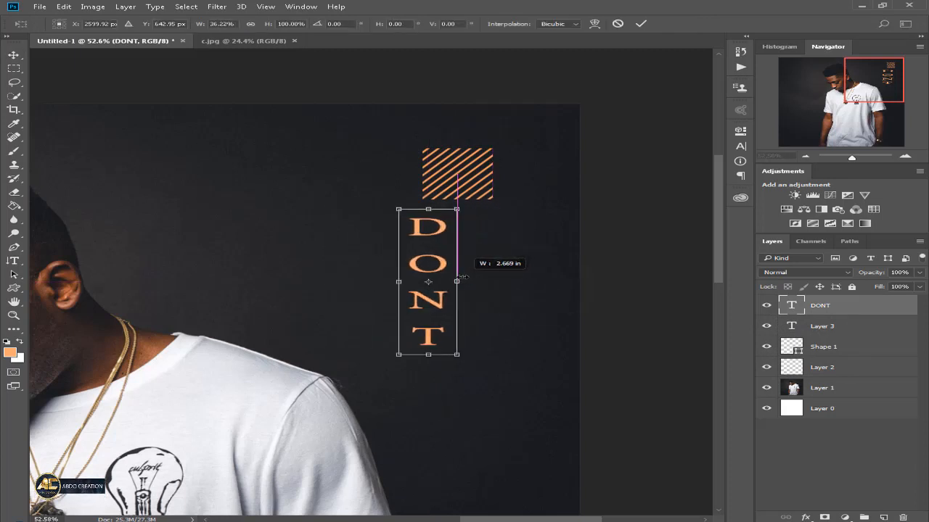
{"action": "key", "text": "Return"}
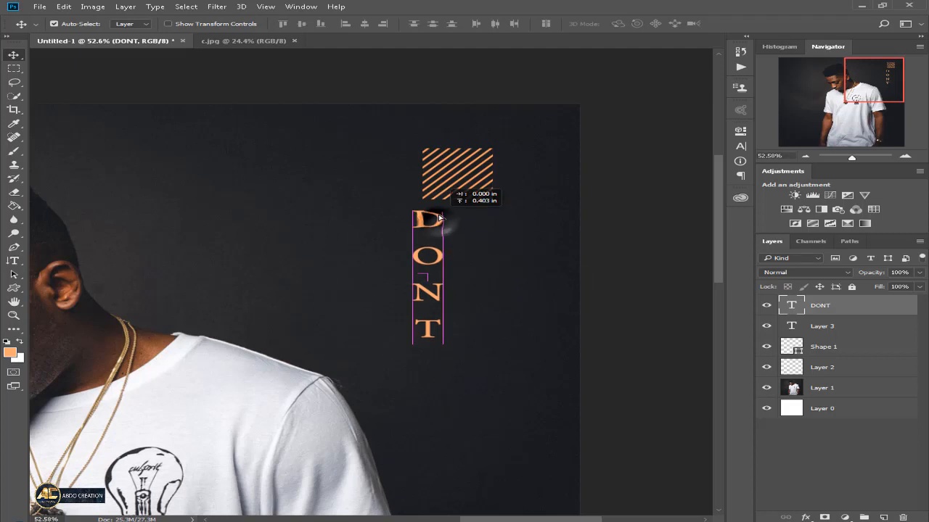
- Scale the DONT text to about 70% and place it directly under the striped square, flush with its left edge
{"action": "left_click_drag", "start_coordinate": [439, 216], "coordinate": [425, 235]}
{"action": "key", "text": "ctrl+t"}
{"action": "left_click_drag", "start_coordinate": [475, 333], "coordinate": [446, 323]}
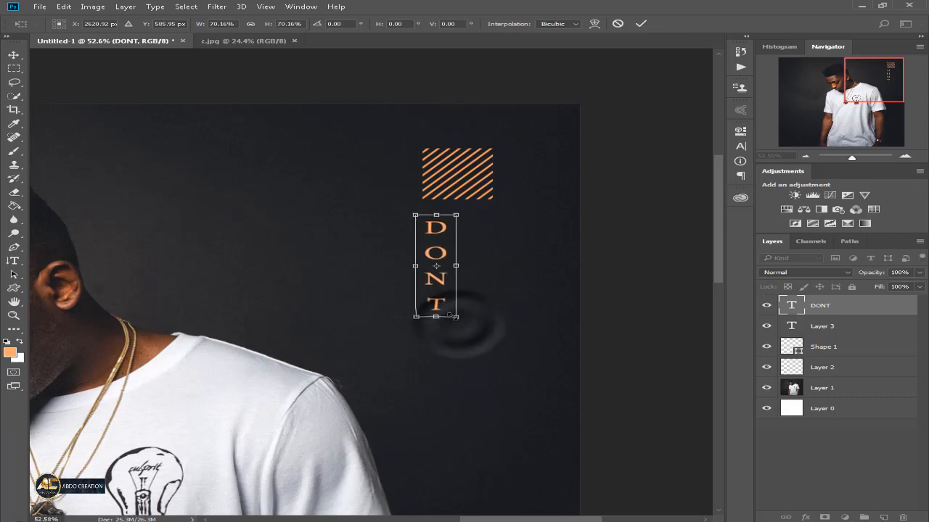
{"action": "key", "text": "Return"}
{"action": "left_click_drag", "start_coordinate": [437, 209], "coordinate": [438, 207]}
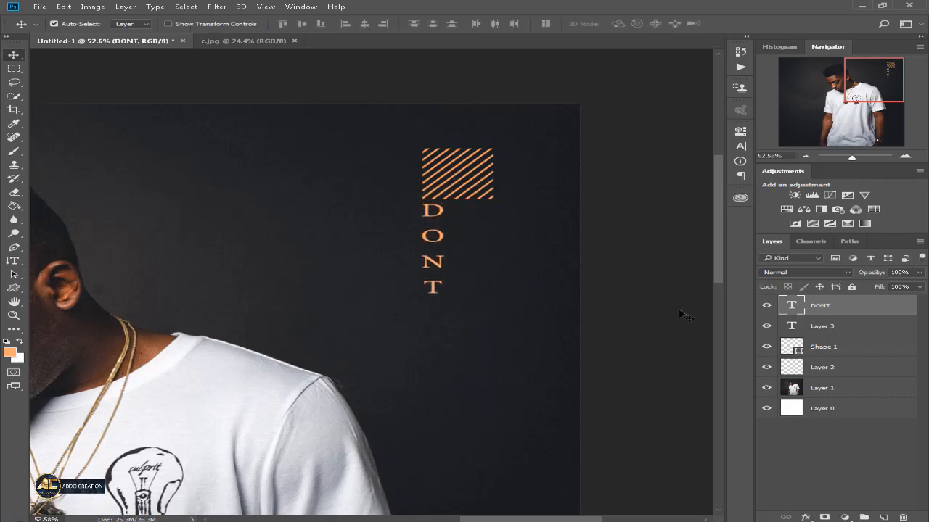
- Change the DONT text's font to Lemon/Milk and nudge it into place just below the striped square
{"action": "double_click", "coordinate": [791, 305]}
{"action": "left_click", "coordinate": [653, 144]}
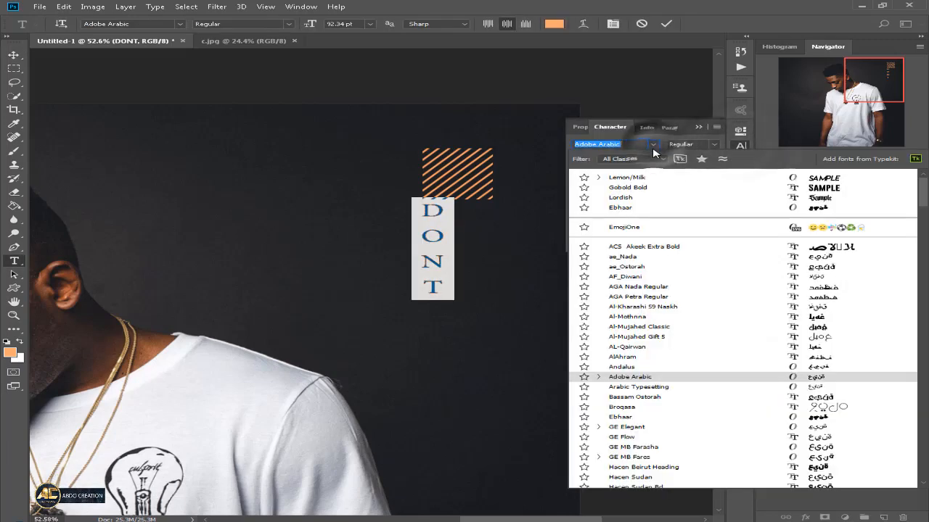
{"action": "left_click", "coordinate": [697, 183]}
{"action": "key", "text": "ctrl+Return"}
{"action": "key", "text": "v"}
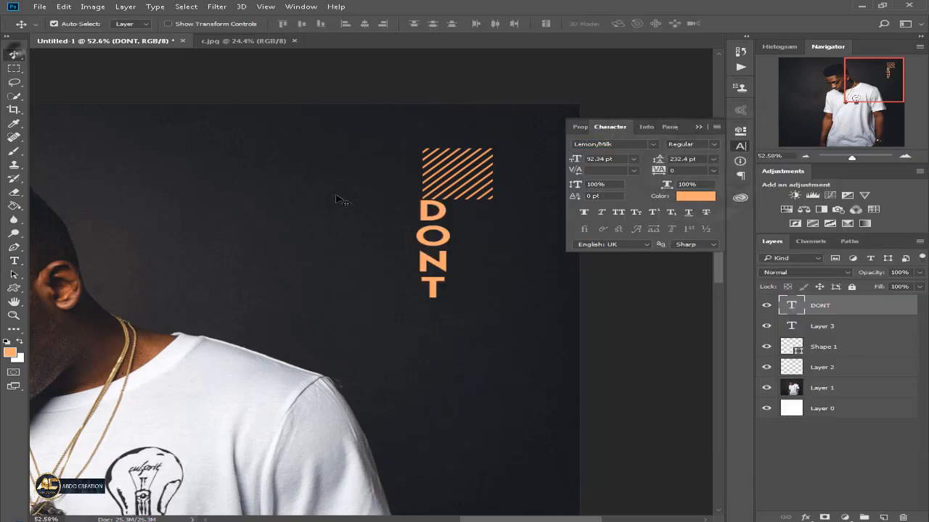
{"action": "left_click", "coordinate": [442, 217]}
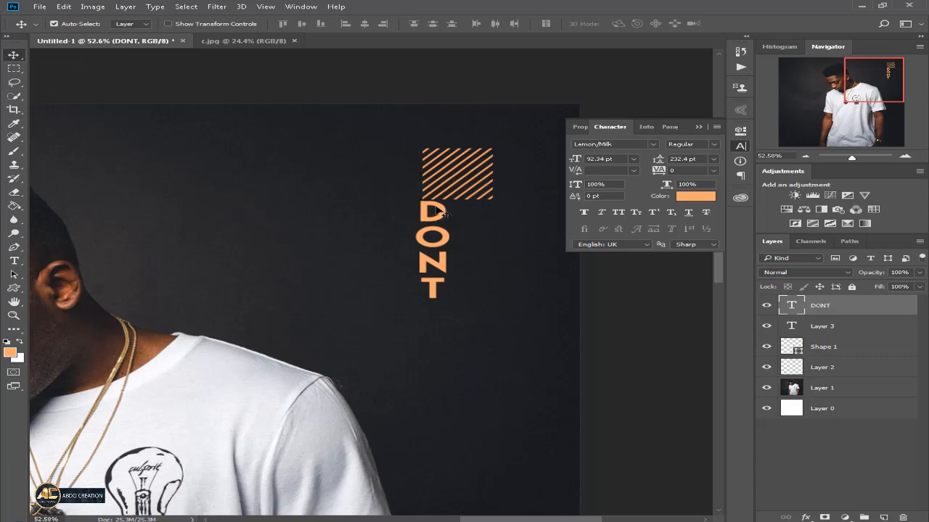
{"action": "left_click", "coordinate": [439, 212]}
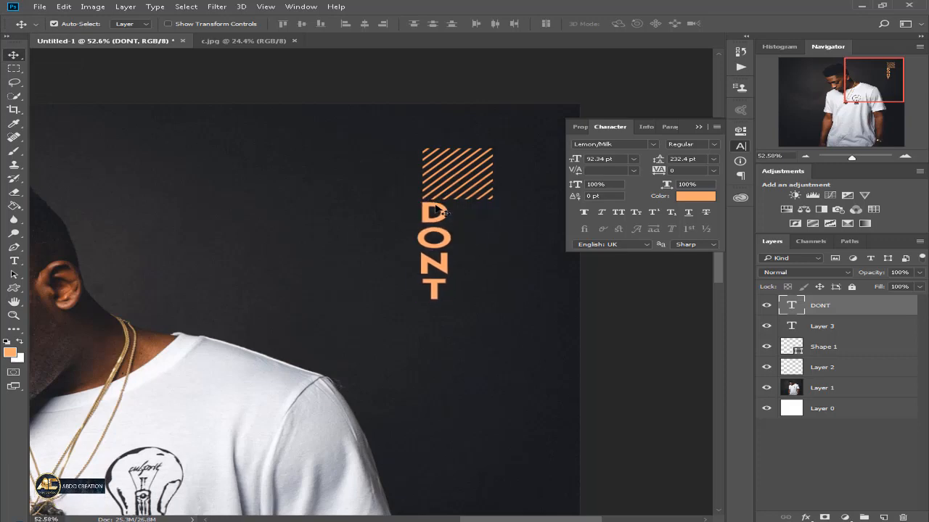
- Check the wording beside DONT in the c.jpg reference design, then return to the Untitled-1 document
{"action": "left_click", "coordinate": [245, 40]}
{"action": "left_click", "coordinate": [698, 126]}
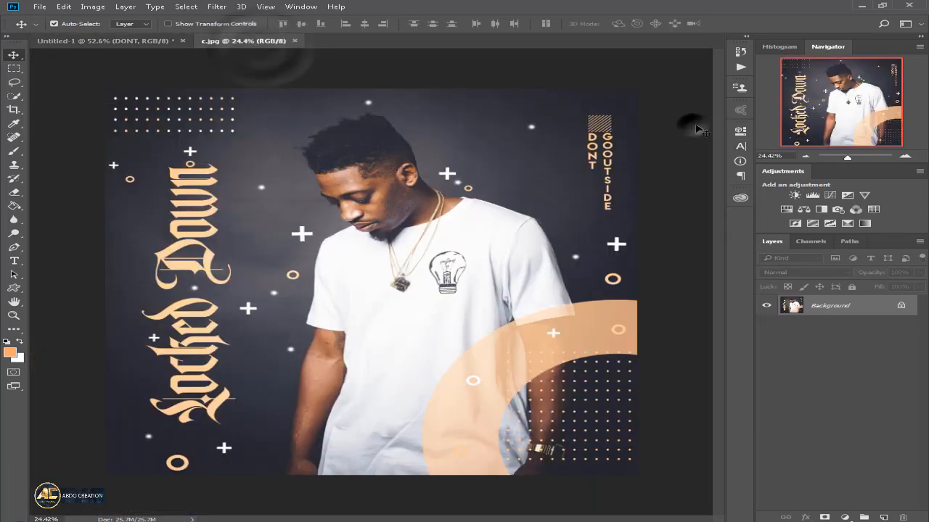
{"action": "left_click", "coordinate": [167, 41]}
{"action": "key", "text": "t"}
{"action": "left_click", "coordinate": [479, 234]}
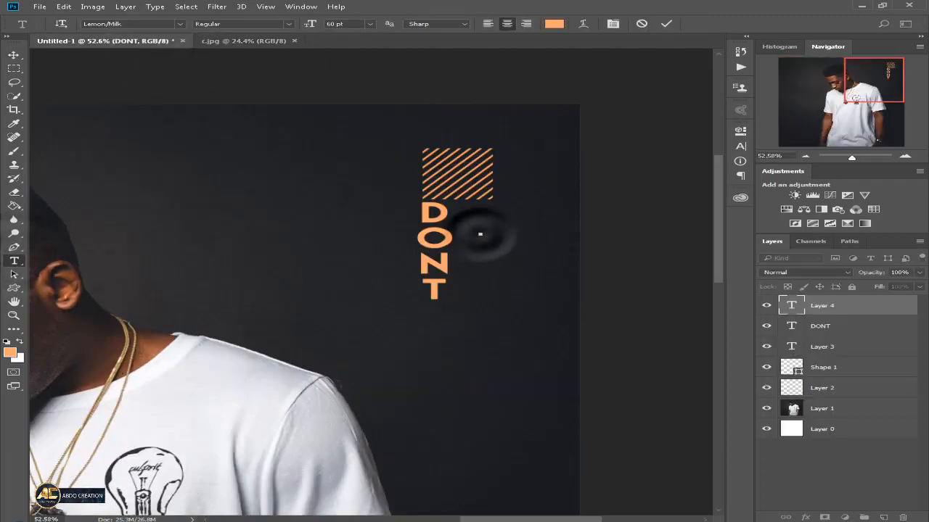
{"action": "type", "text": "G"}
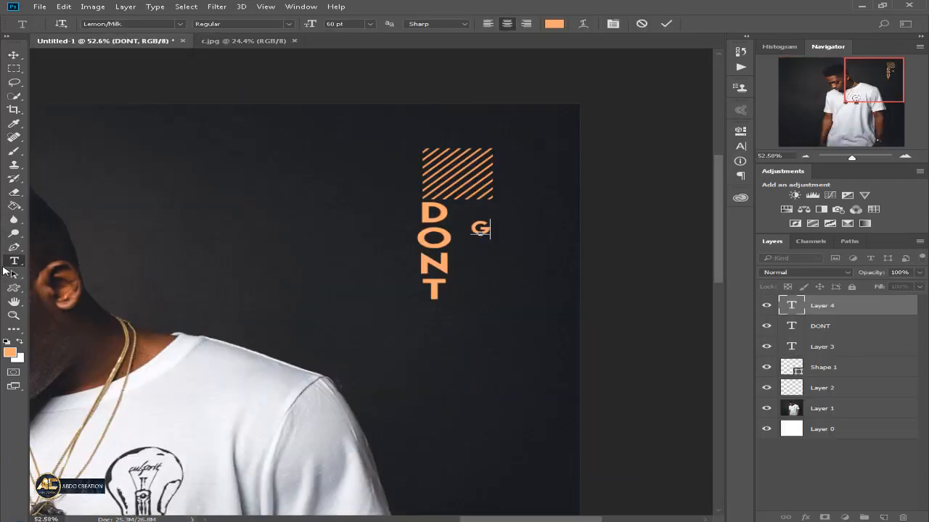
{"action": "type", "text": "OO"}
{"action": "key", "text": "BackSpace"}
{"action": "key", "text": "BackSpace"}
{"action": "key", "text": "BackSpace"}
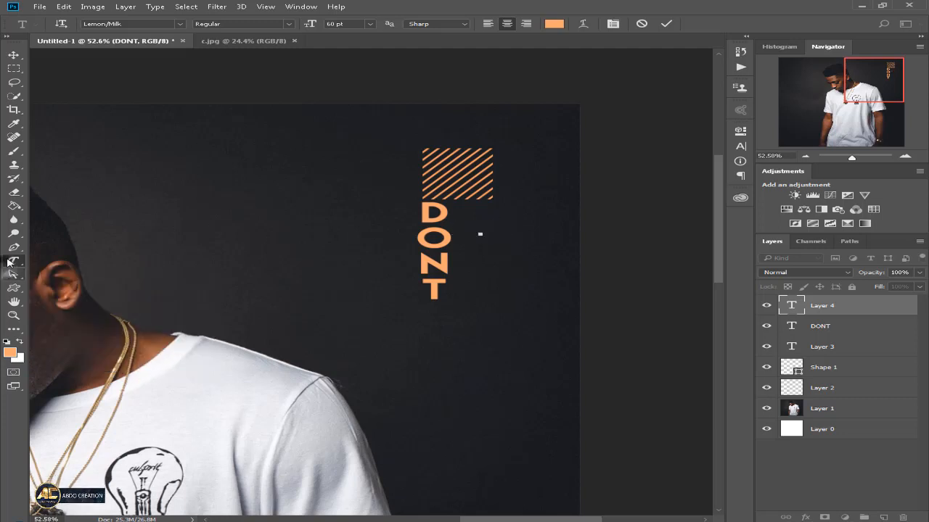
- Add orange vertical text reading "GOOU" beside DONT and compare it with the wording in the c.jpg reference
{"action": "right_click", "coordinate": [13, 262]}
{"action": "left_click", "coordinate": [67, 272]}
{"action": "left_click", "coordinate": [490, 218]}
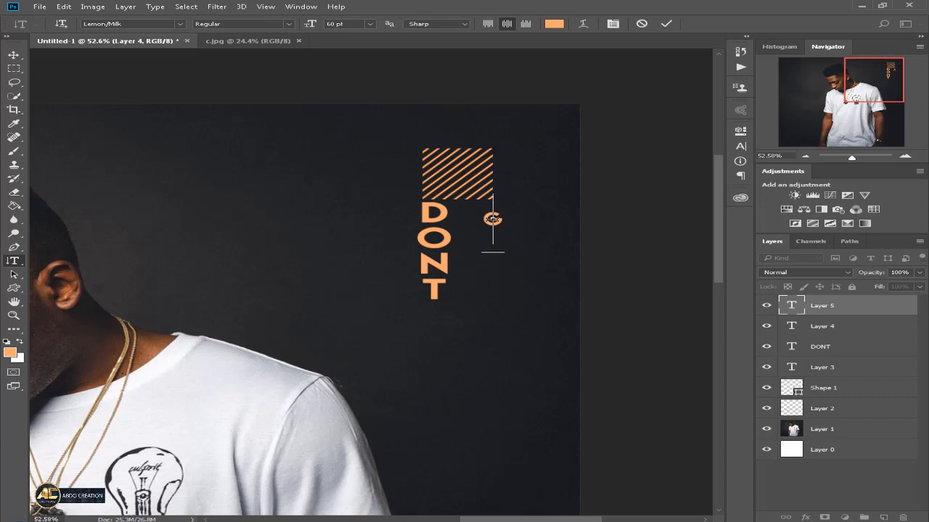
{"action": "left_click", "coordinate": [249, 43]}
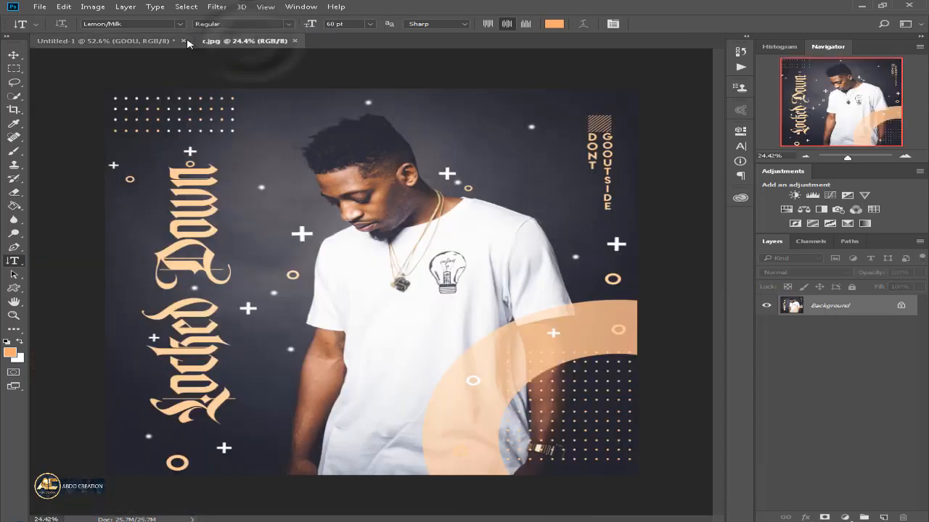
{"action": "left_click", "coordinate": [113, 42]}
- Reopen the GOOU vertical text, extend it to "GOOUT" and check the c.jpg reference for the remaining letters
{"action": "left_click", "coordinate": [493, 254]}
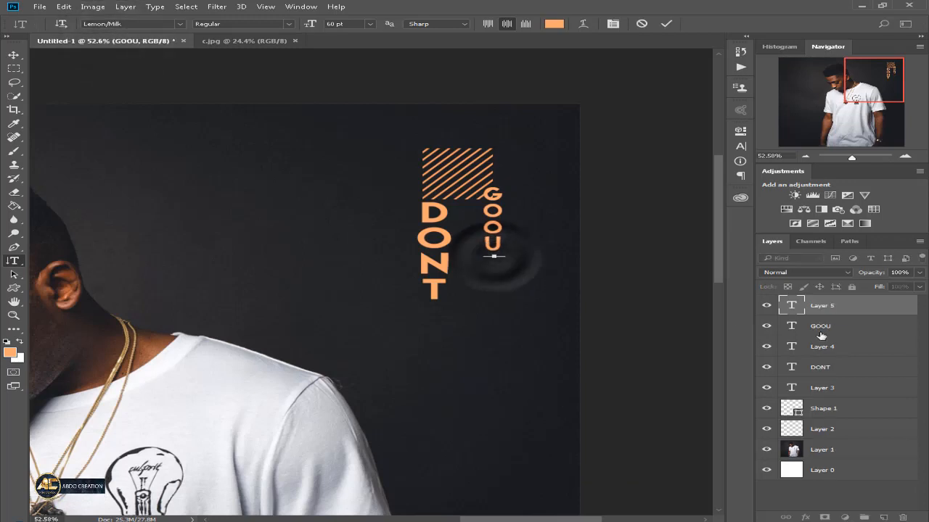
{"action": "left_click", "coordinate": [13, 54]}
{"action": "double_click", "coordinate": [790, 306]}
{"action": "left_click", "coordinate": [496, 257]}
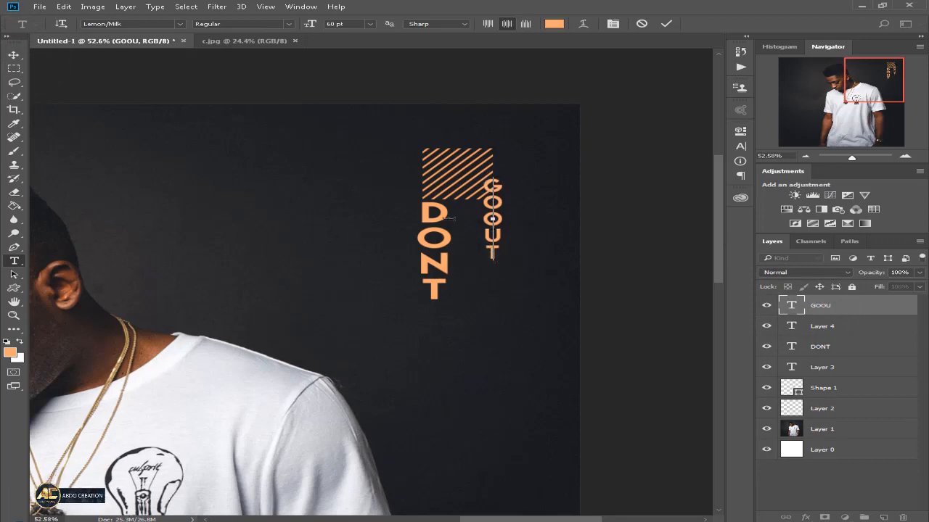
{"action": "left_click", "coordinate": [216, 42]}
{"action": "left_click", "coordinate": [109, 41]}
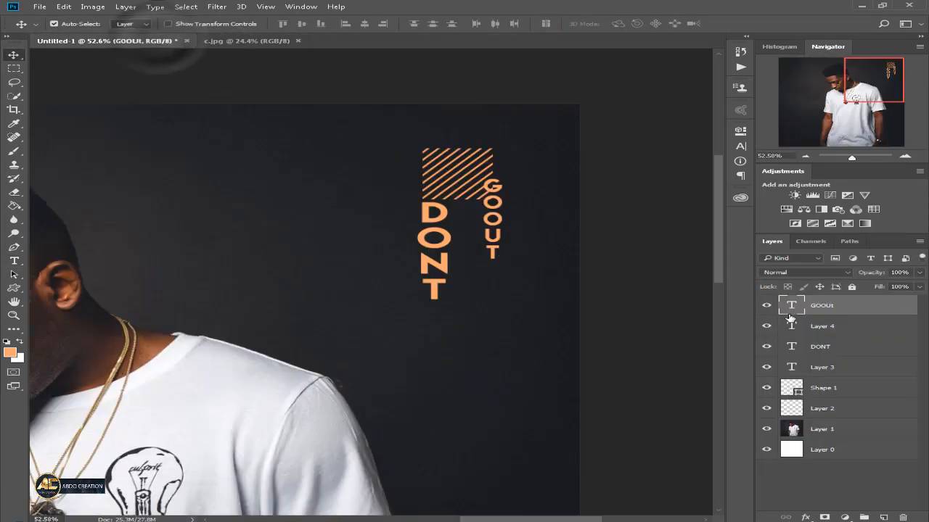
- Check the caption in c.jpg again and complete the second vertical text as "GOOUTSIDE"
{"action": "left_click", "coordinate": [239, 40]}
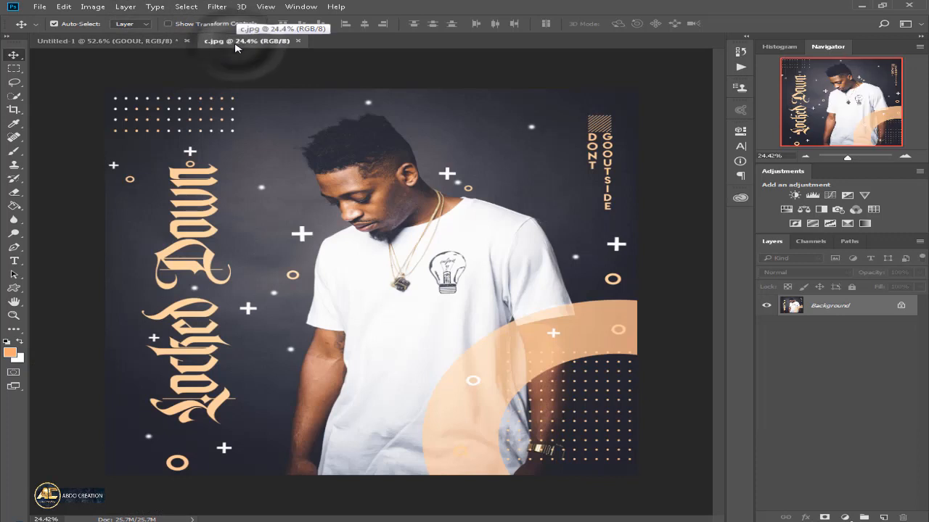
{"action": "left_click", "coordinate": [109, 41]}
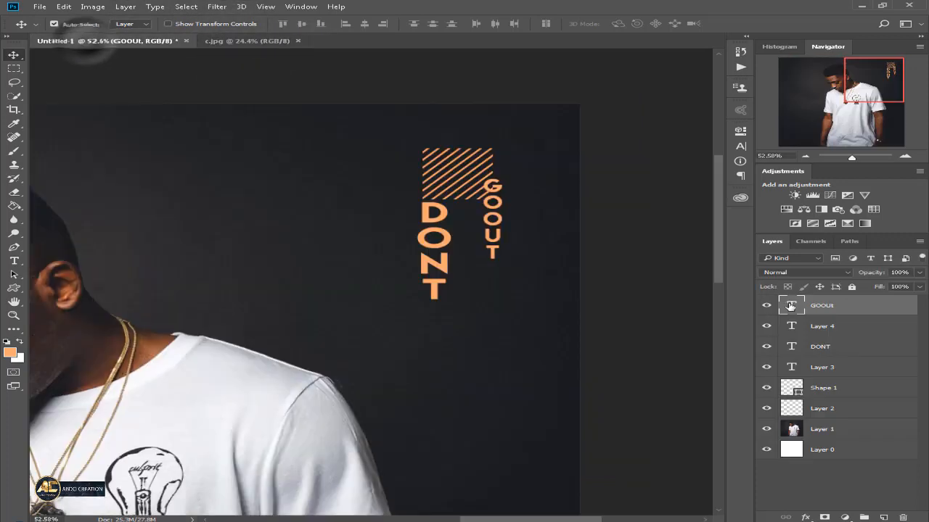
{"action": "key", "text": "t"}
{"action": "left_click", "coordinate": [494, 263]}
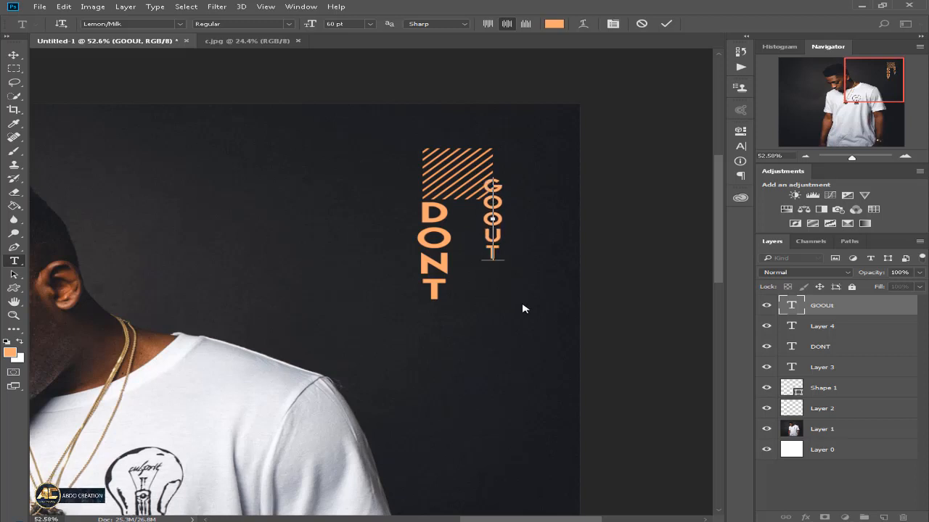
{"action": "left_click", "coordinate": [14, 54]}
- Enlarge the GOOUTSIDE text and position it beside DONT, under the right part of the striped square
{"action": "left_click_drag", "start_coordinate": [479, 212], "coordinate": [473, 268]}
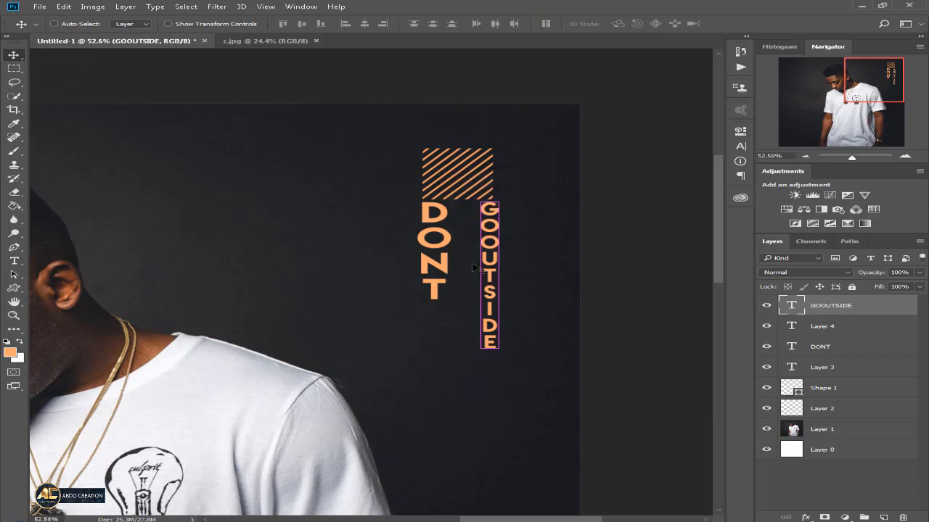
{"action": "key", "text": "ctrl+t"}
{"action": "left_click_drag", "start_coordinate": [501, 349], "coordinate": [535, 369]}
{"action": "left_click_drag", "start_coordinate": [500, 188], "coordinate": [492, 217]}
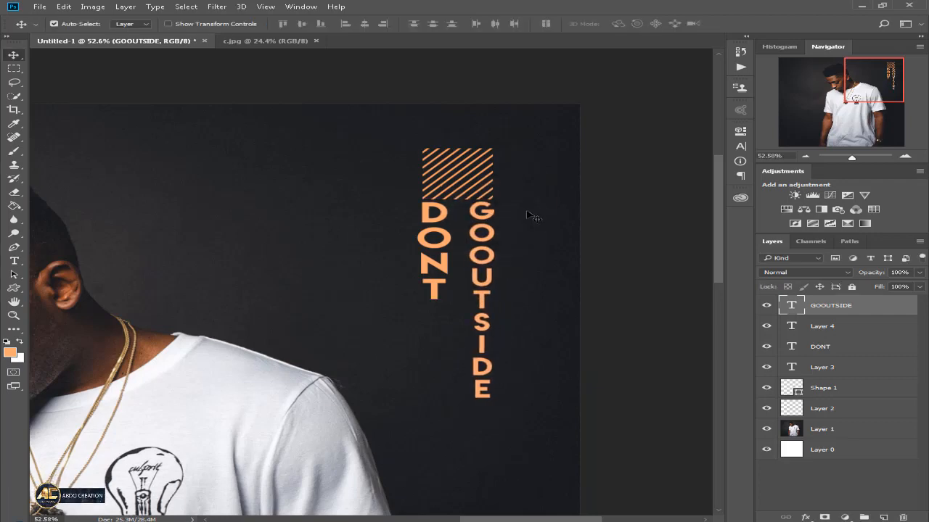
- Shrink the striped square to just under 90% and move it down close above DONT and GOOUTSIDE
{"action": "scroll", "coordinate": [528, 212], "scroll_direction": "down", "scroll_amount": 3}
{"action": "scroll", "coordinate": [540, 131], "scroll_direction": "up", "scroll_amount": 6}
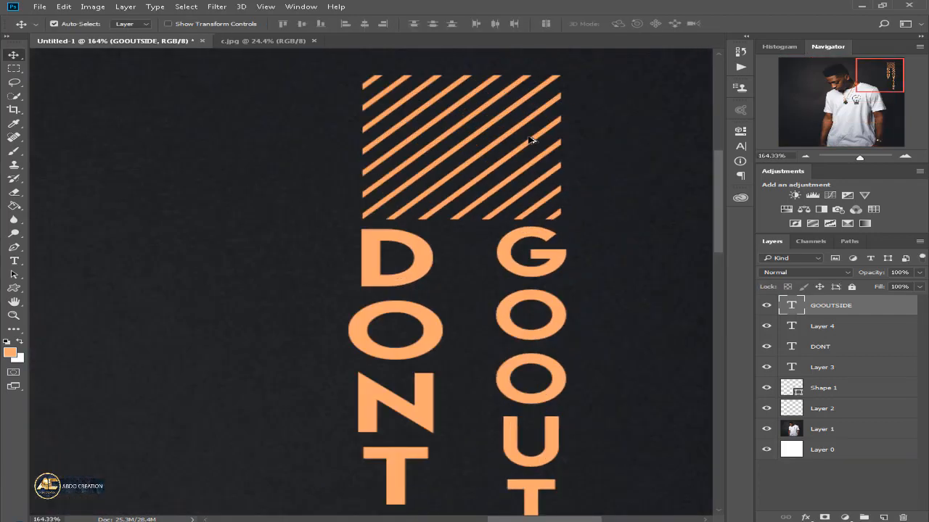
{"action": "left_click", "coordinate": [530, 139]}
{"action": "key", "text": "ctrl+t"}
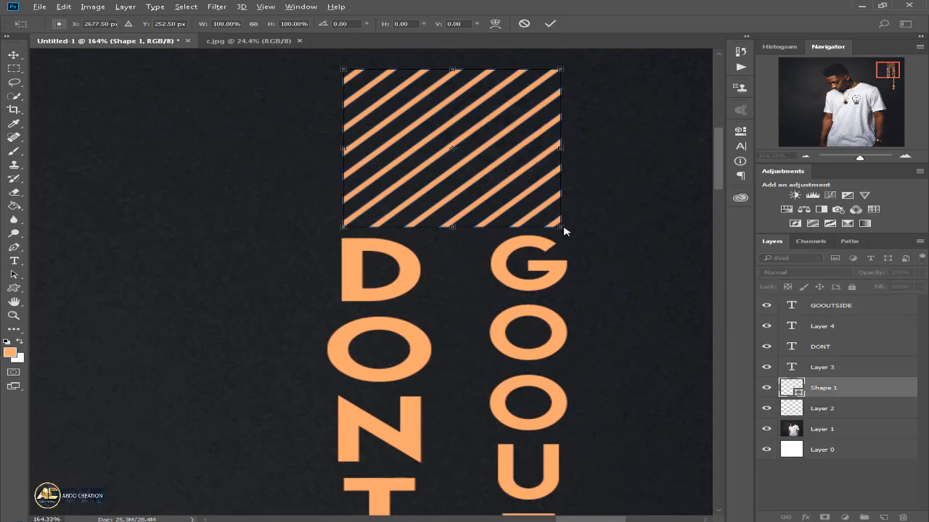
{"action": "left_click_drag", "start_coordinate": [560, 226], "coordinate": [536, 211]}
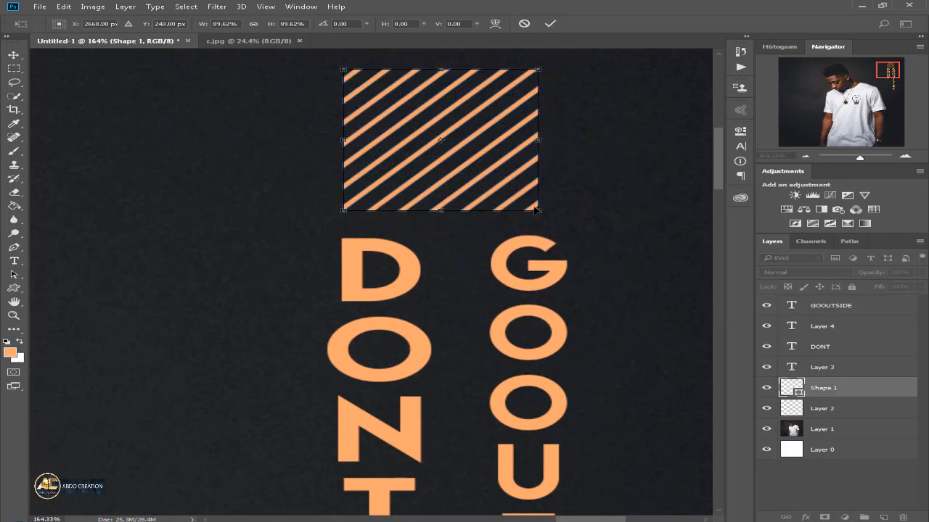
{"action": "key", "text": "Return"}
{"action": "left_click_drag", "start_coordinate": [468, 202], "coordinate": [485, 223]}
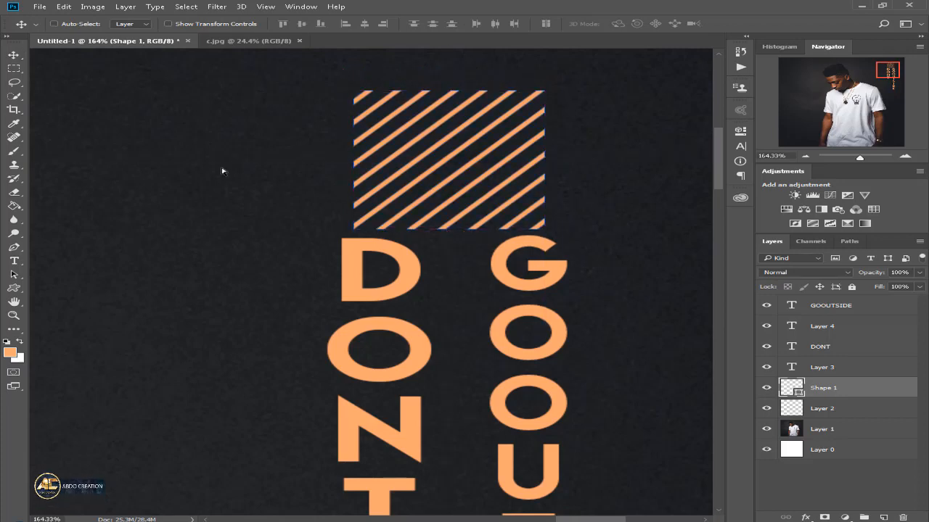
- Stretch the striped square outward on both sides to line up with the outer edges of DONT and GOOUTSIDE
{"action": "key", "text": "ctrl+t"}
{"action": "left_click_drag", "start_coordinate": [354, 160], "coordinate": [341, 159]}
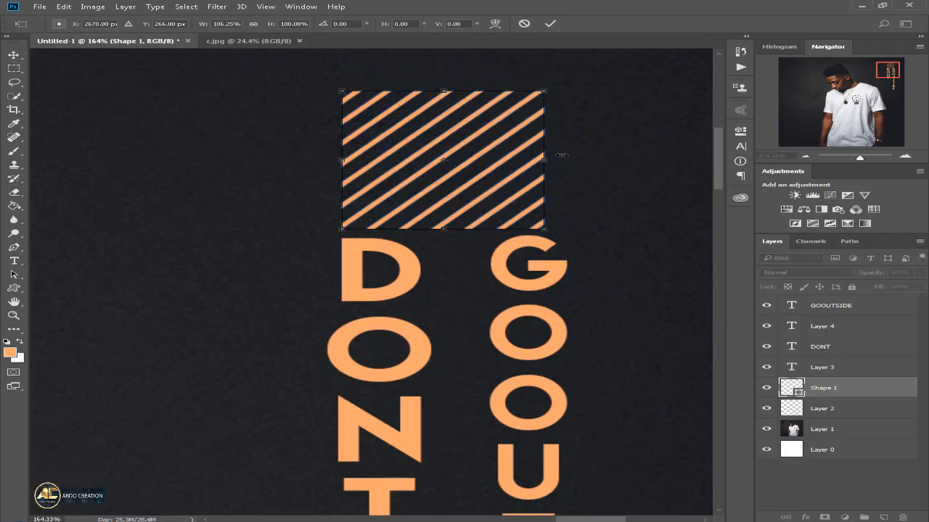
{"action": "left_click_drag", "start_coordinate": [545, 159], "coordinate": [552, 158]}
{"action": "key", "text": "Return"}
- Select the GOOUTSIDE, DONT and Shape 1 layers and group them together
{"action": "scroll", "coordinate": [483, 191], "scroll_direction": "down", "scroll_amount": 3}
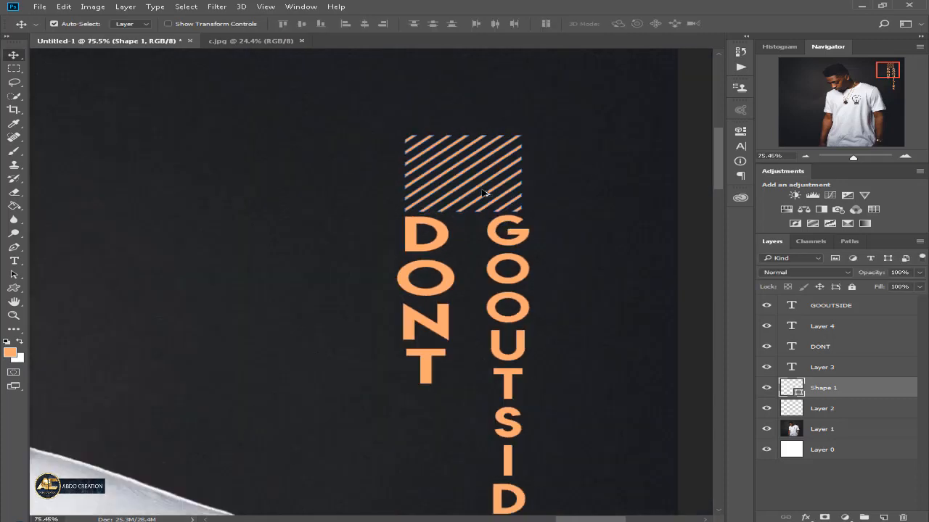
{"action": "scroll", "coordinate": [485, 192], "scroll_direction": "down", "scroll_amount": 3}
{"action": "left_click", "coordinate": [609, 202], "text": "ctrl"}
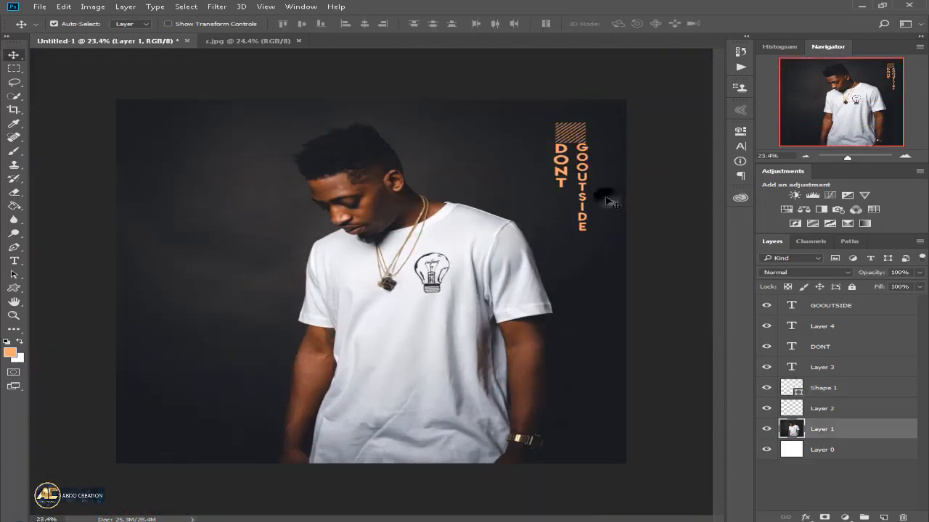
{"action": "left_click", "coordinate": [844, 370]}
{"action": "left_click", "coordinate": [827, 346]}
{"action": "left_click", "coordinate": [849, 306], "text": "ctrl"}
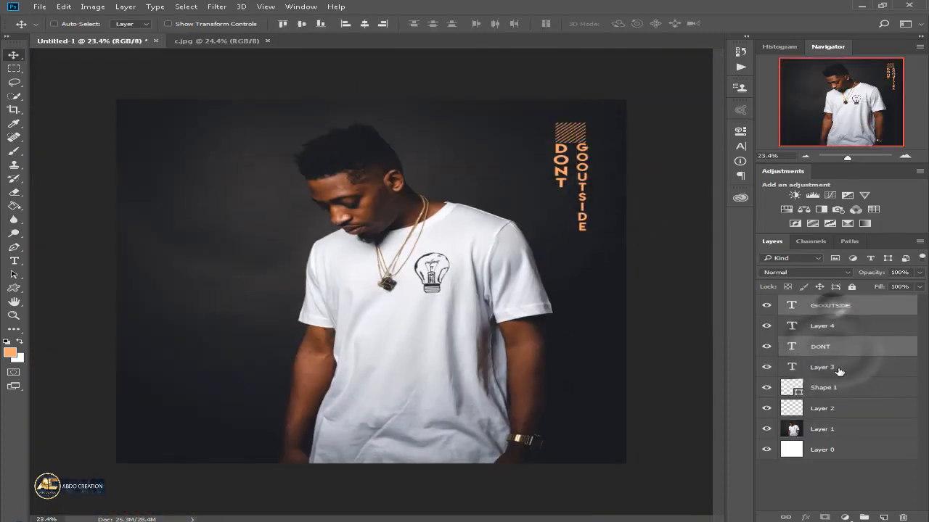
{"action": "left_click", "coordinate": [863, 385], "text": "ctrl"}
{"action": "right_click", "coordinate": [865, 379]}
{"action": "left_click", "coordinate": [535, 481]}
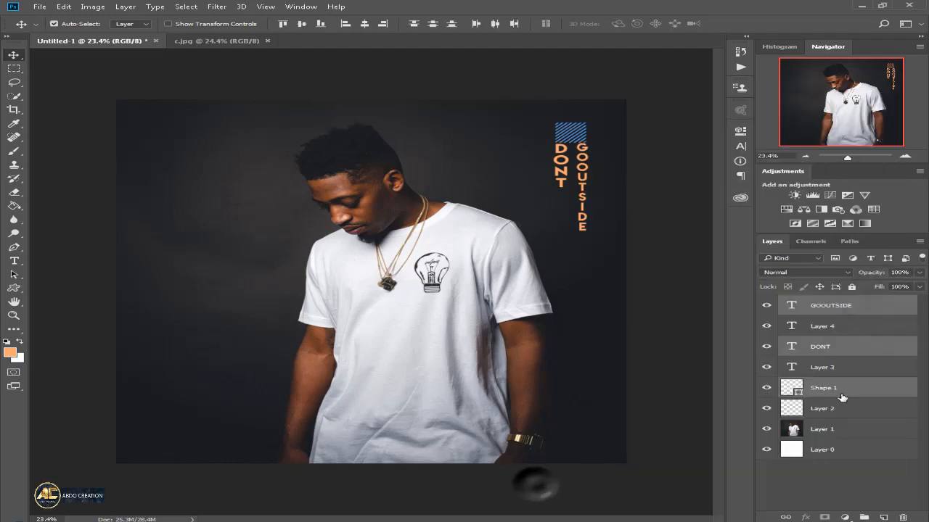
{"action": "left_click_drag", "start_coordinate": [833, 296], "coordinate": [835, 299]}
{"action": "right_click", "coordinate": [864, 305]}
{"action": "right_click", "coordinate": [899, 330]}
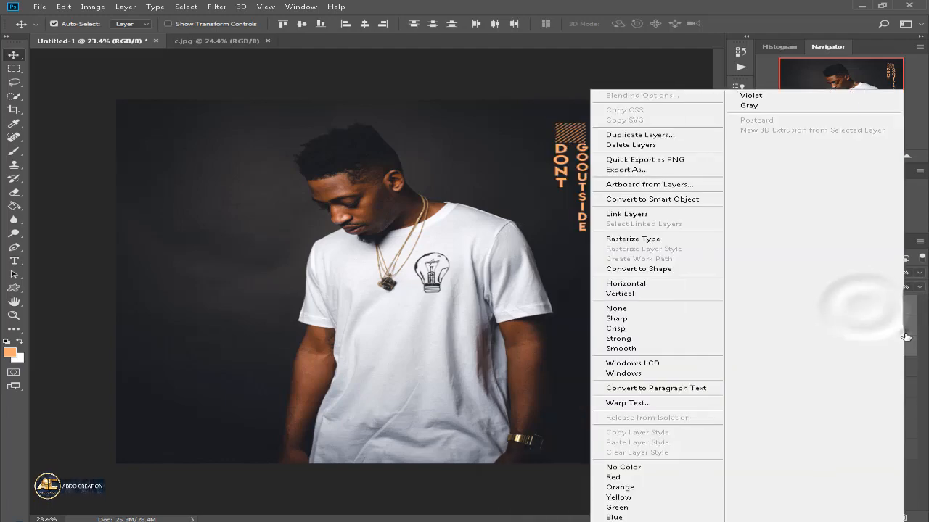
{"action": "left_click", "coordinate": [429, 482]}
{"action": "key", "text": "ctrl+g"}
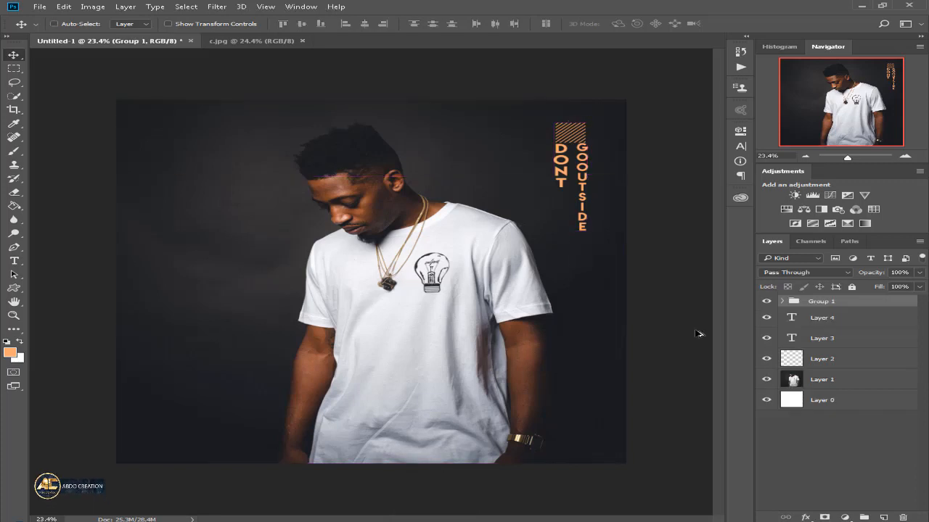
- Scale the group with the striped shape and both vertical texts down proportionally around its centre
{"action": "key", "text": "ctrl+shift+alt+n"}
{"action": "key", "text": "ctrl+z"}
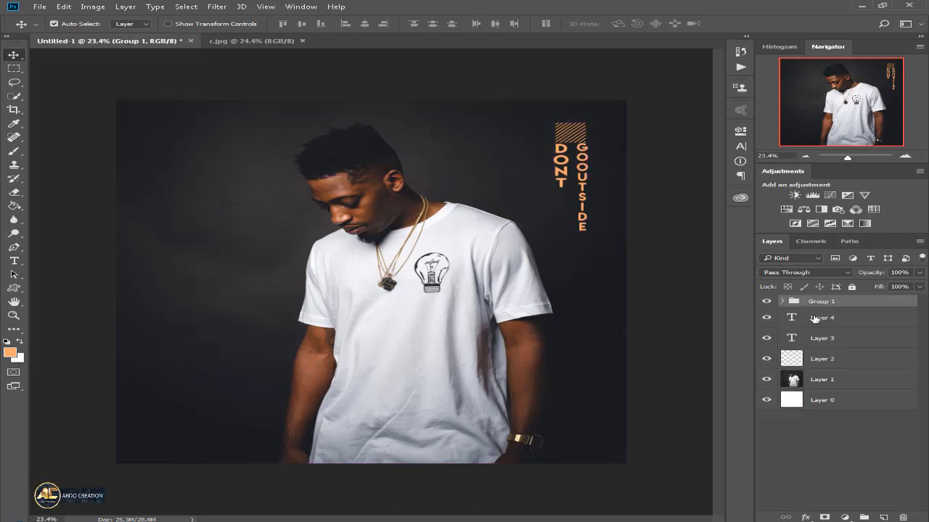
{"action": "key", "text": "ctrl+t"}
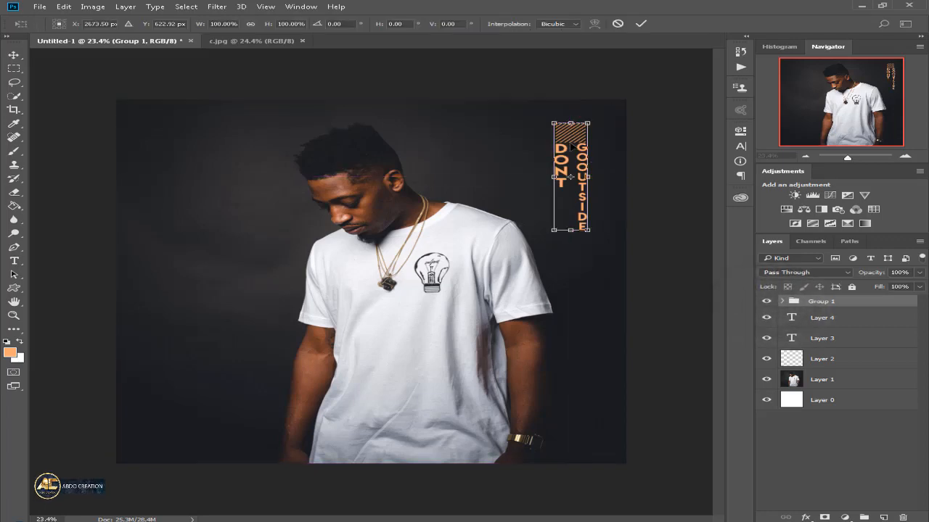
{"action": "left_click_drag", "start_coordinate": [571, 137], "coordinate": [572, 141]}
{"action": "left_click_drag", "start_coordinate": [591, 229], "coordinate": [585, 216]}
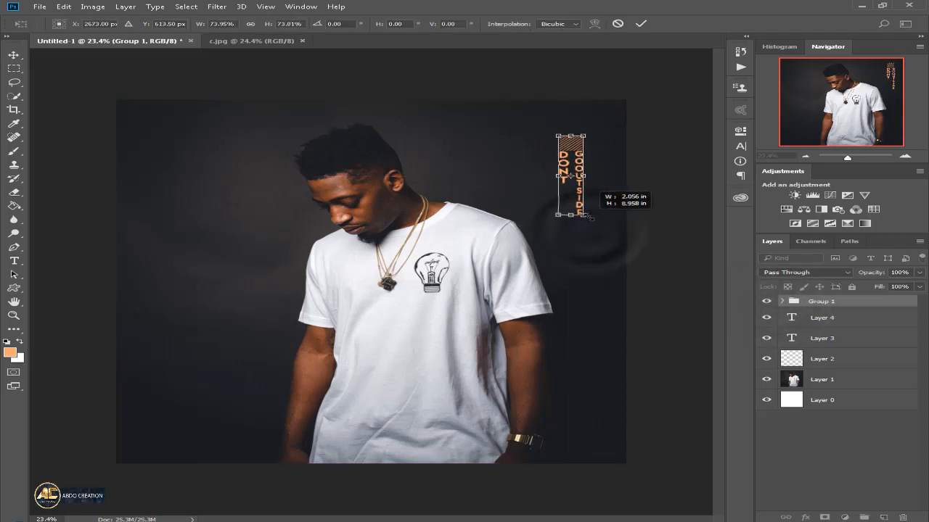
{"action": "key", "text": "Return"}
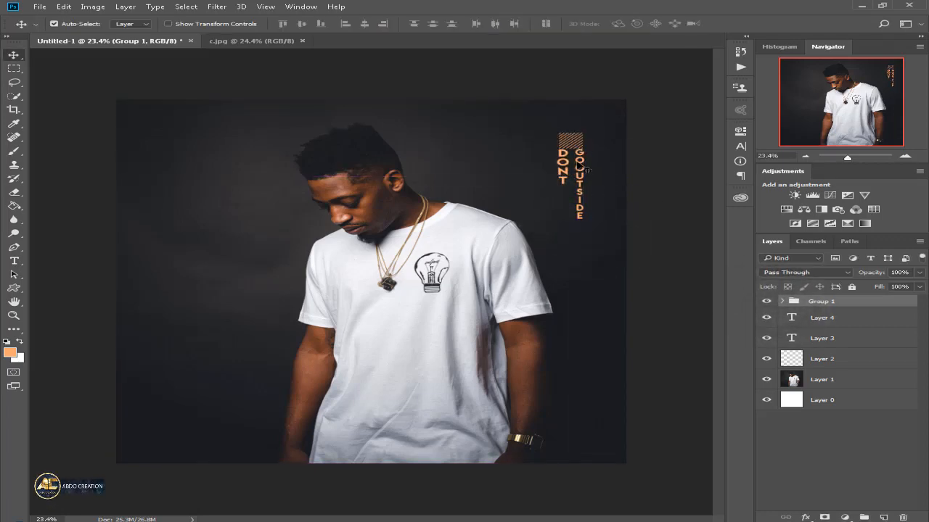
- Select Group 1 with all its layers and move the block up about 2.57 in, close to the image's top edge
{"action": "left_click", "coordinate": [585, 170]}
{"action": "left_click", "coordinate": [786, 302]}
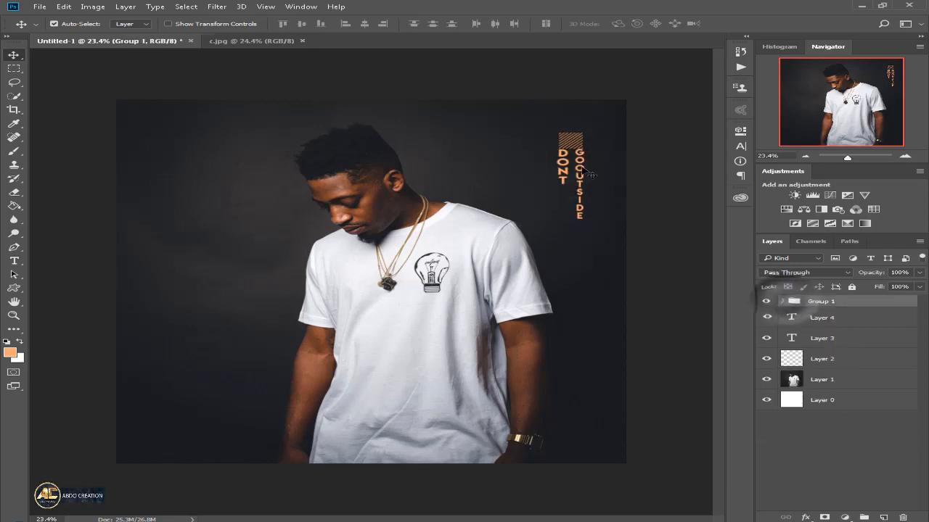
{"action": "scroll", "coordinate": [613, 122], "scroll_direction": "up", "scroll_amount": 4}
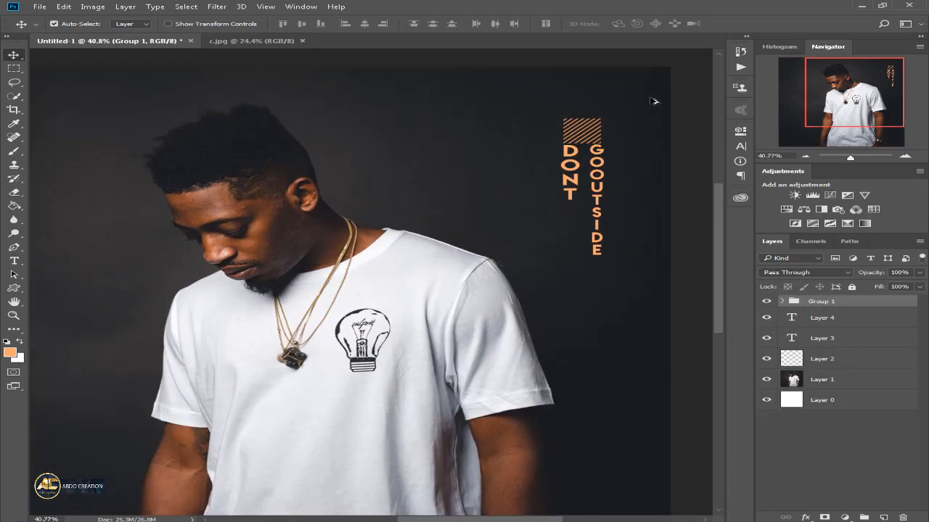
{"action": "left_click", "coordinate": [782, 301]}
{"action": "left_click", "coordinate": [846, 324], "text": "shift"}
{"action": "left_click", "coordinate": [844, 359], "text": "shift"}
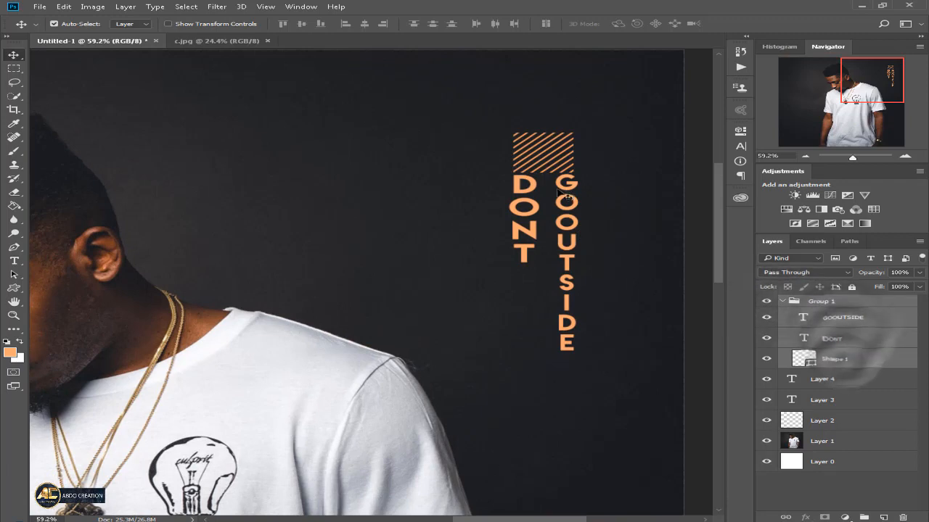
{"action": "mouse_move", "coordinate": [558, 186]}
{"action": "left_mouse_down"}
{"action": "mouse_move", "coordinate": [569, 152]}
{"action": "mouse_move", "coordinate": [569, 167]}
{"action": "mouse_move", "coordinate": [560, 186]}
{"action": "mouse_move", "coordinate": [563, 111]}
{"action": "mouse_move", "coordinate": [563, 131]}
{"action": "left_mouse_up"}
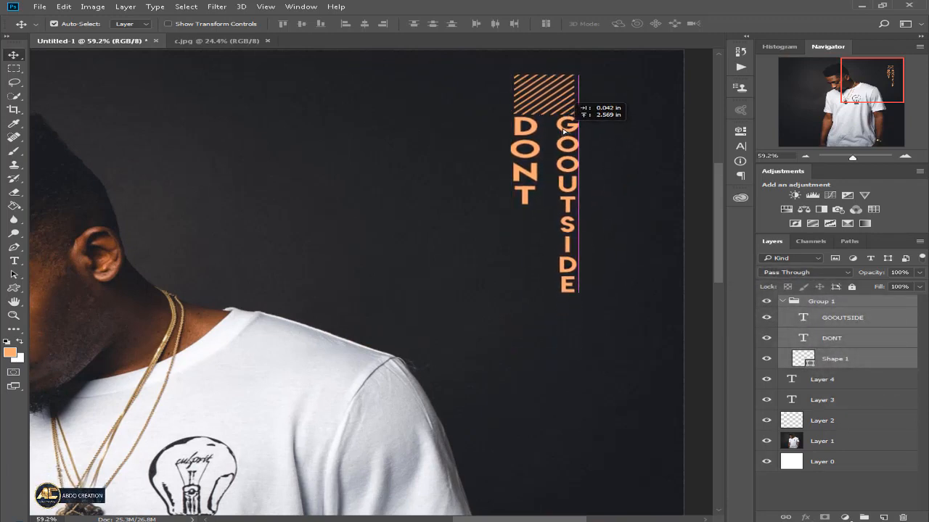
{"action": "scroll", "coordinate": [569, 125], "scroll_direction": "down", "scroll_amount": 14}
{"action": "scroll", "coordinate": [498, 175], "scroll_direction": "up", "scroll_amount": 5}
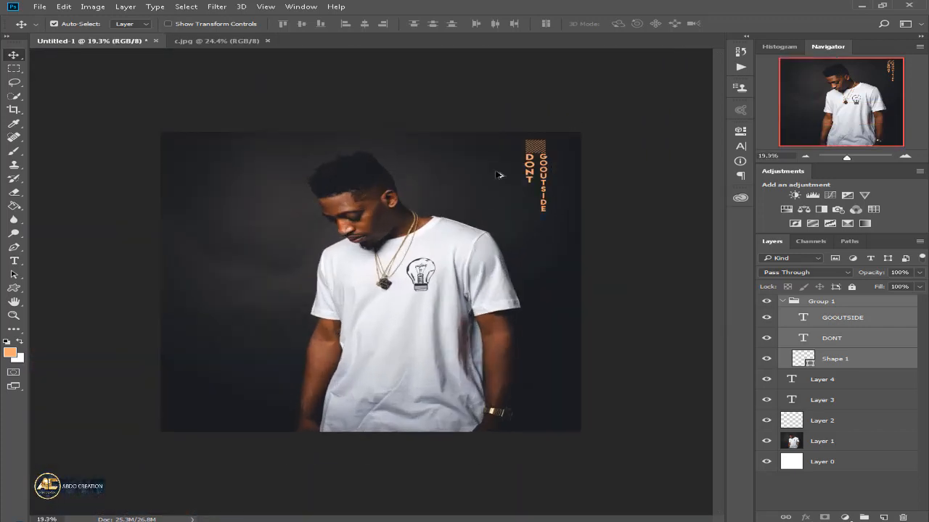
{"action": "scroll", "coordinate": [485, 223], "scroll_direction": "down", "scroll_amount": 1}
- Compare the block's placement with c.jpg, shift it slightly right in Untitled-1, and collapse Group 1
{"action": "left_click", "coordinate": [212, 40]}
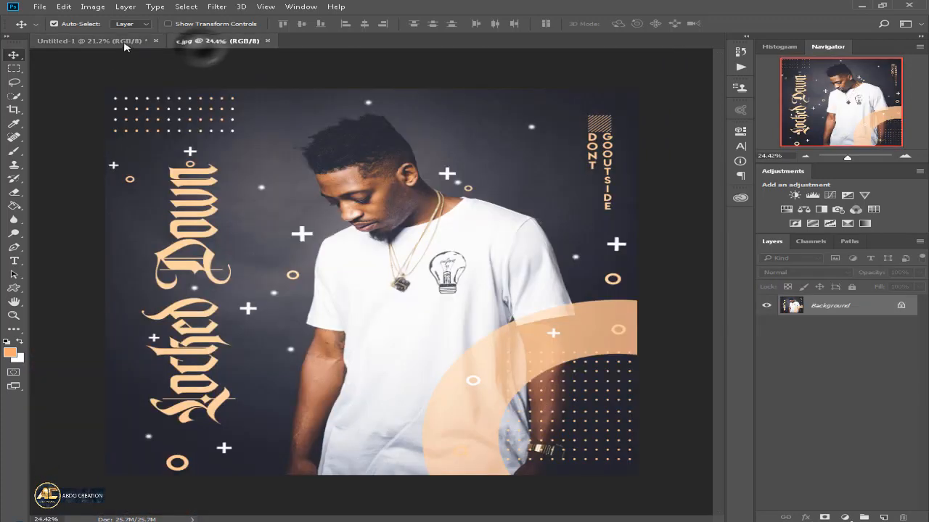
{"action": "left_click", "coordinate": [91, 41]}
{"action": "scroll", "coordinate": [551, 163], "scroll_direction": "up", "scroll_amount": 10}
{"action": "left_click_drag", "start_coordinate": [614, 137], "coordinate": [645, 139]}
{"action": "scroll", "coordinate": [630, 91], "scroll_direction": "down", "scroll_amount": 11}
{"action": "scroll", "coordinate": [617, 88], "scroll_direction": "up", "scroll_amount": 2}
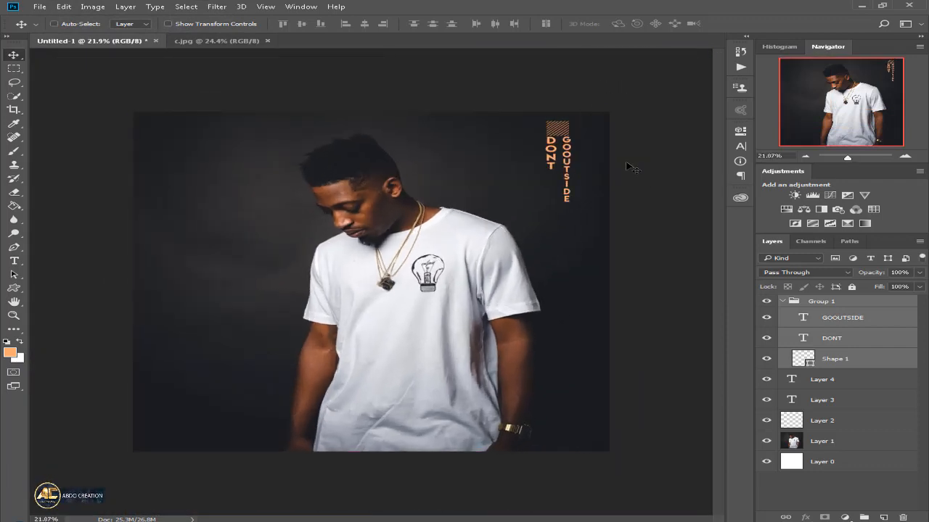
{"action": "scroll", "coordinate": [584, 198], "scroll_direction": "down", "scroll_amount": 1}
{"action": "left_click", "coordinate": [793, 488]}
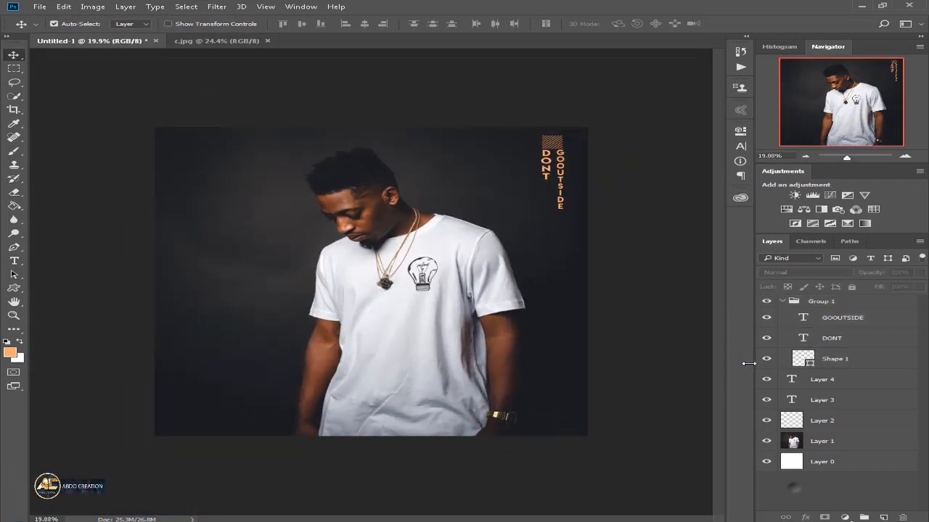
{"action": "left_click", "coordinate": [779, 303]}
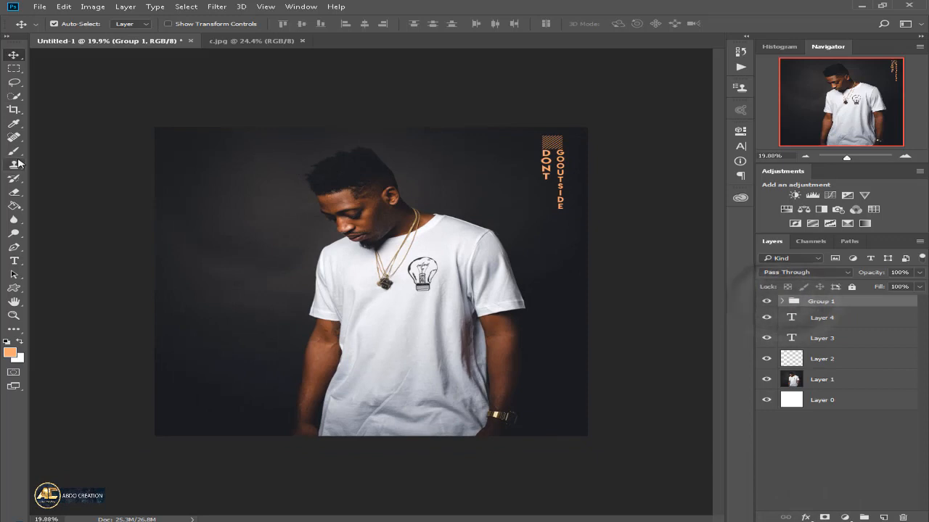
- Choose ring brush 5 from the Arabic-named brush set for the Brush tool
{"action": "key", "text": "b"}
{"action": "left_click", "coordinate": [76, 24]}
{"action": "left_click_drag", "start_coordinate": [352, 184], "coordinate": [353, 243]}
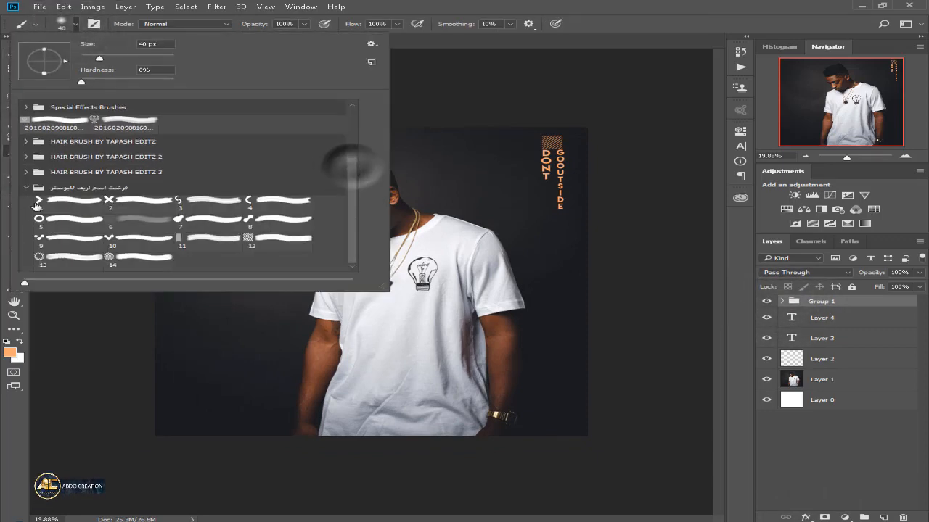
{"action": "left_click", "coordinate": [69, 191]}
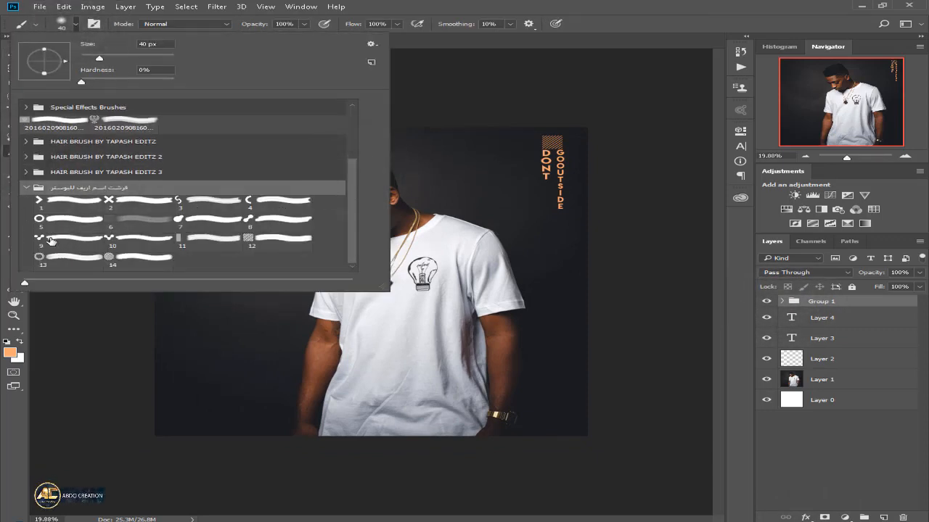
{"action": "left_click", "coordinate": [98, 221]}
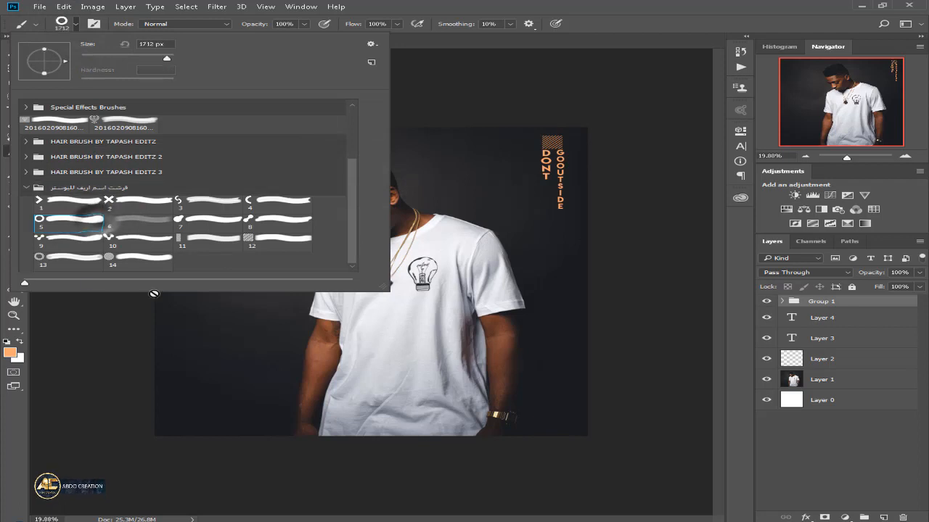
{"action": "right_click", "coordinate": [113, 319]}
{"action": "left_click", "coordinate": [849, 488]}
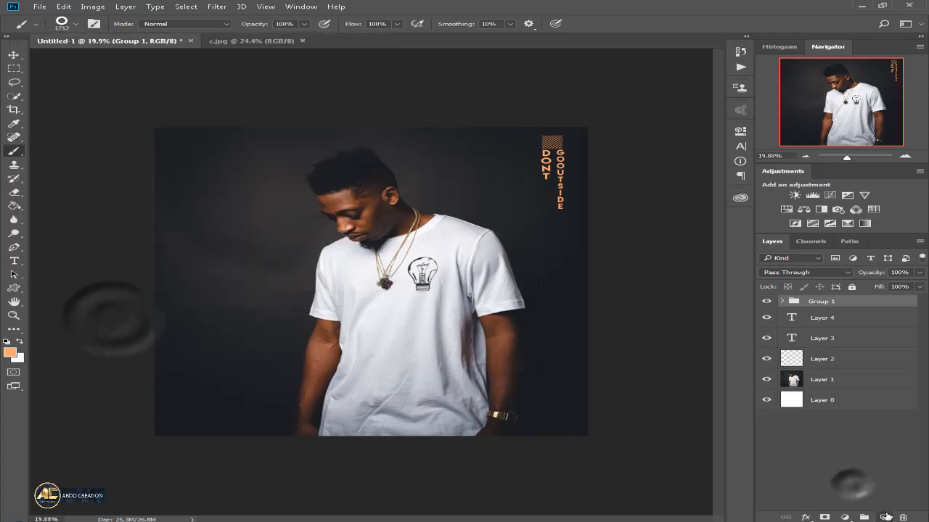
- Stamp a 2700 px orange ring over the photo's lower-right corner on a new layer and set the layer's opacity to 51%
{"action": "left_click", "coordinate": [883, 517]}
{"action": "key", "text": "bracketright"}
{"action": "key", "text": "bracketright"}
{"action": "key", "text": "bracketright"}
{"action": "key", "text": "bracketright"}
{"action": "key", "text": "bracketright"}
{"action": "key", "text": "bracketright"}
{"action": "key", "text": "bracketright"}
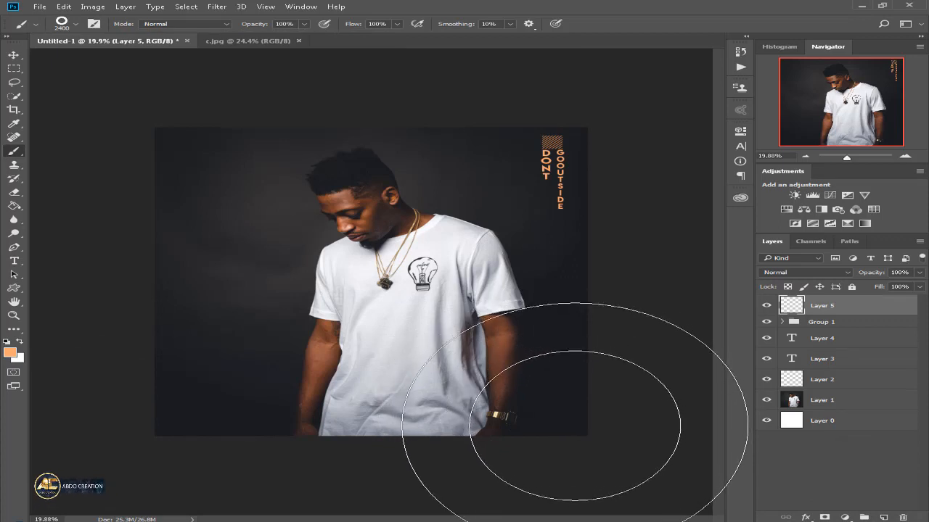
{"action": "key", "text": "bracketright"}
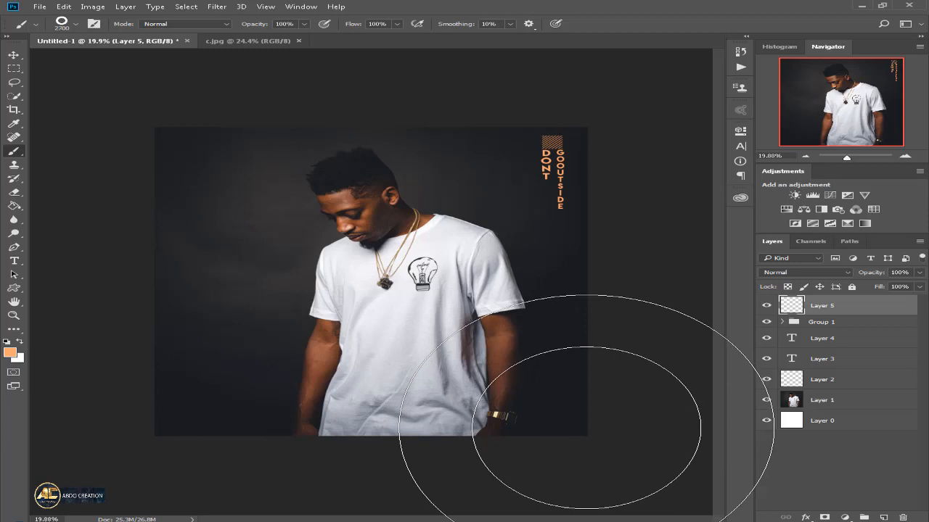
{"action": "left_click", "coordinate": [586, 428]}
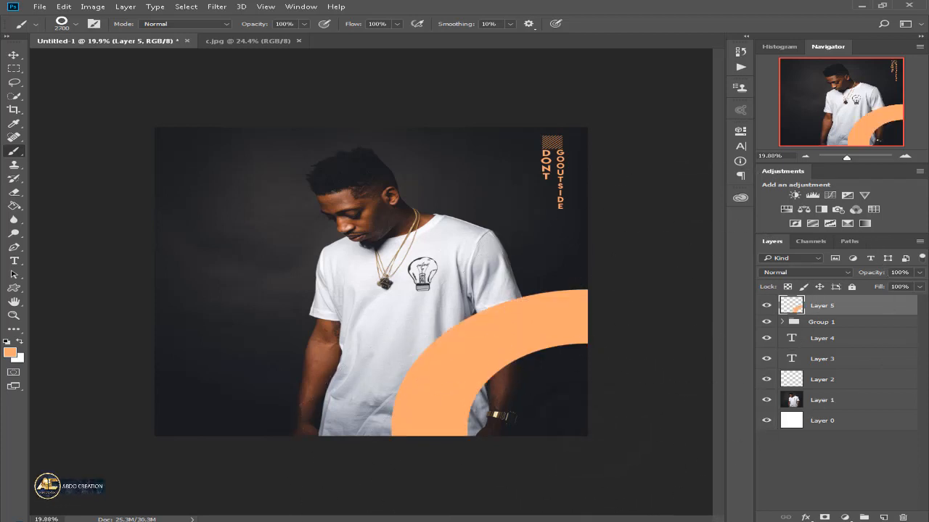
{"action": "left_click_drag", "start_coordinate": [920, 286], "coordinate": [885, 289]}
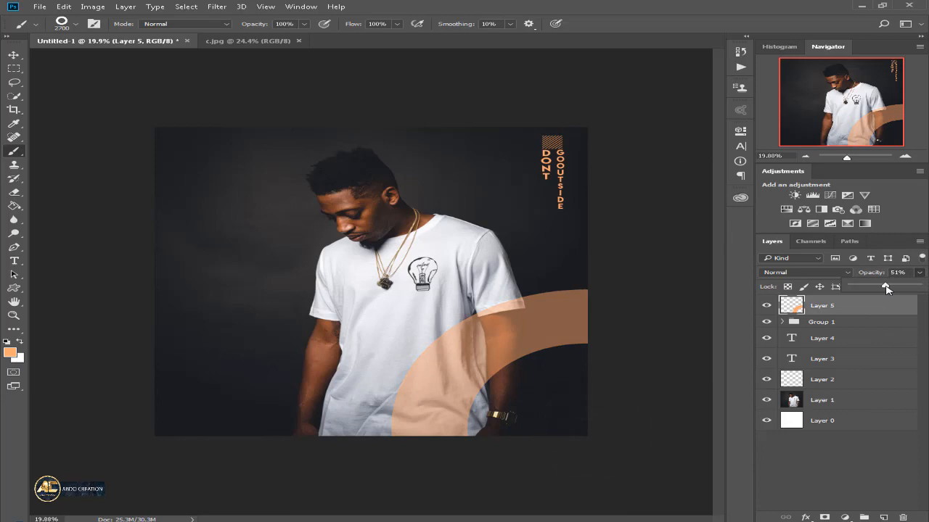
- Switch to dot-grid brush 6 at 900 px and try it over the ring's inner area
{"action": "left_click", "coordinate": [75, 24]}
{"action": "left_click", "coordinate": [260, 243]}
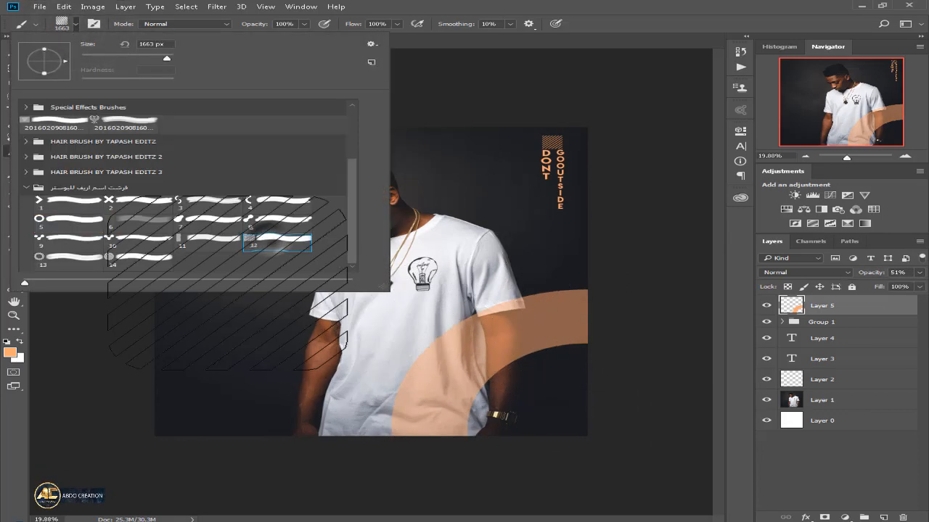
{"action": "left_click", "coordinate": [209, 238]}
{"action": "scroll", "coordinate": [125, 217], "scroll_direction": "up", "scroll_amount": 1}
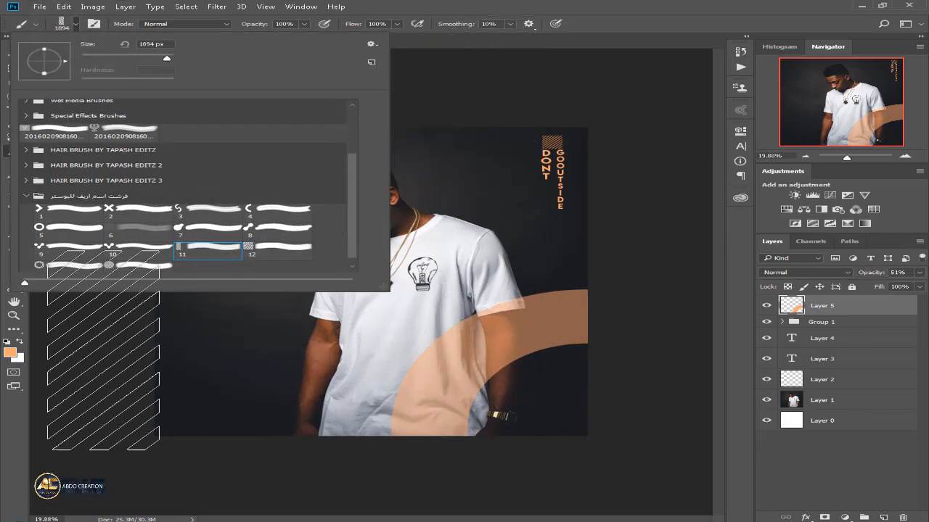
{"action": "left_click", "coordinate": [123, 227]}
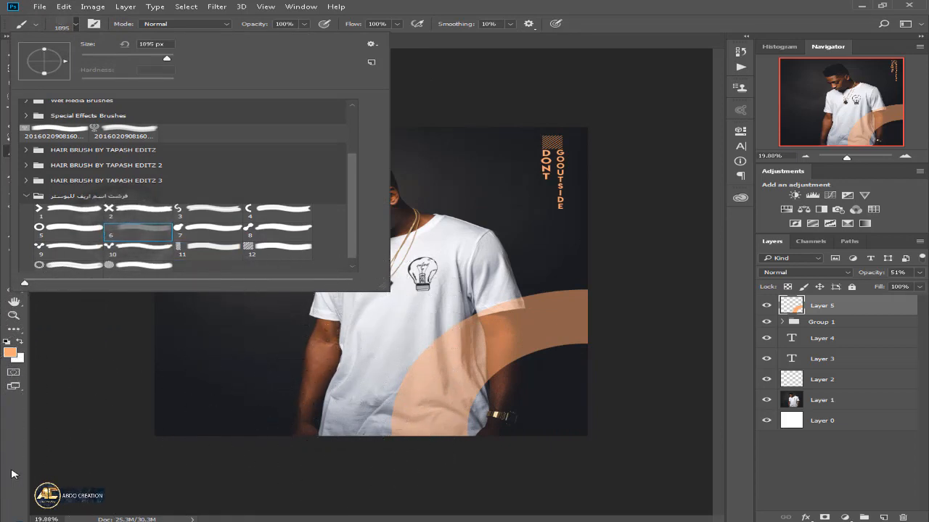
{"action": "left_click", "coordinate": [13, 473]}
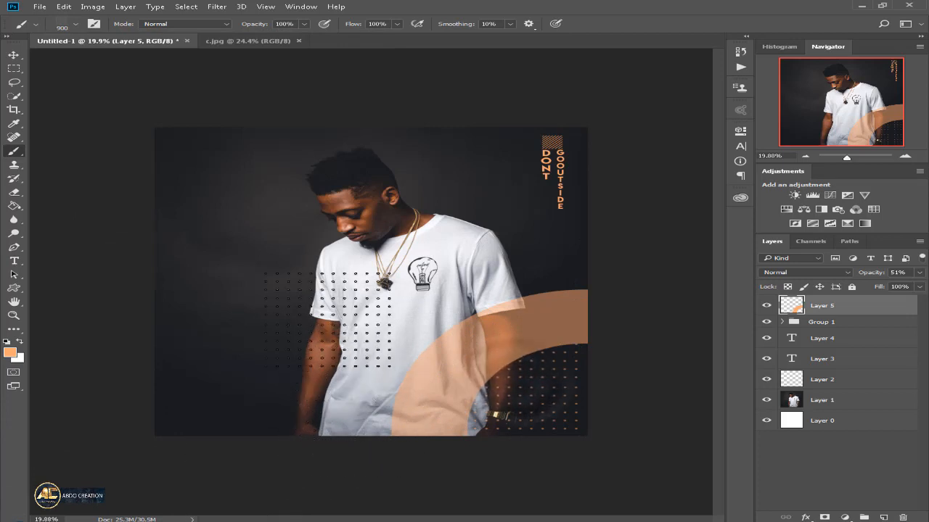
- Set the brush colour to #fd9f60 and stamp dot grids in the photo's lower-right and upper-left corners on a new layer
{"action": "left_click", "coordinate": [11, 354]}
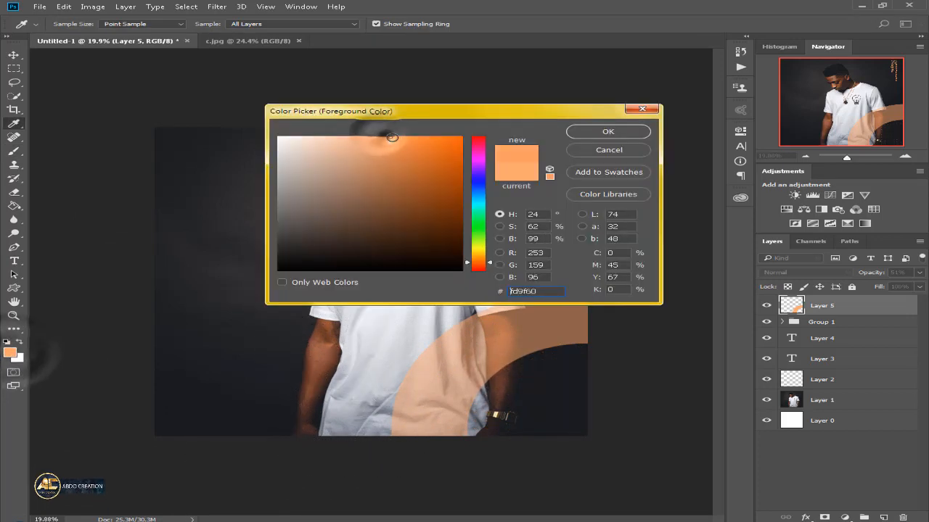
{"action": "left_click", "coordinate": [607, 128]}
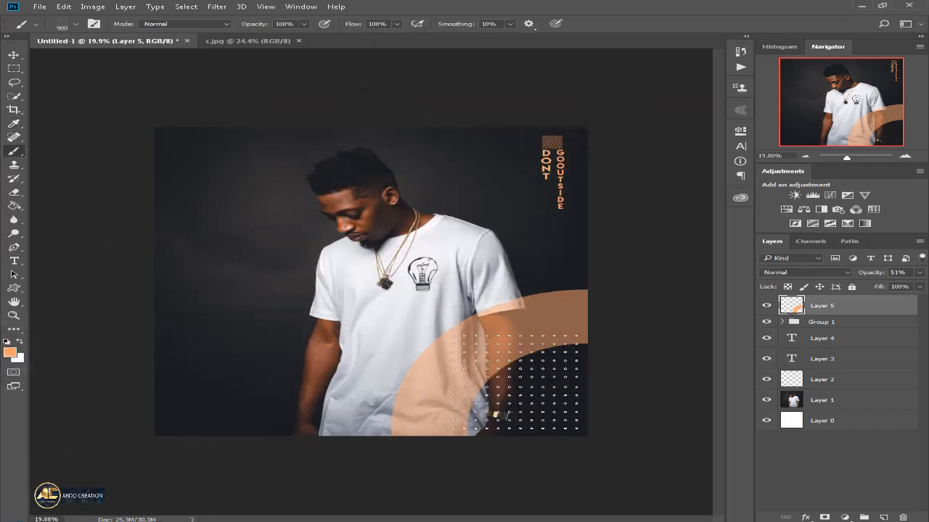
{"action": "left_click", "coordinate": [884, 517]}
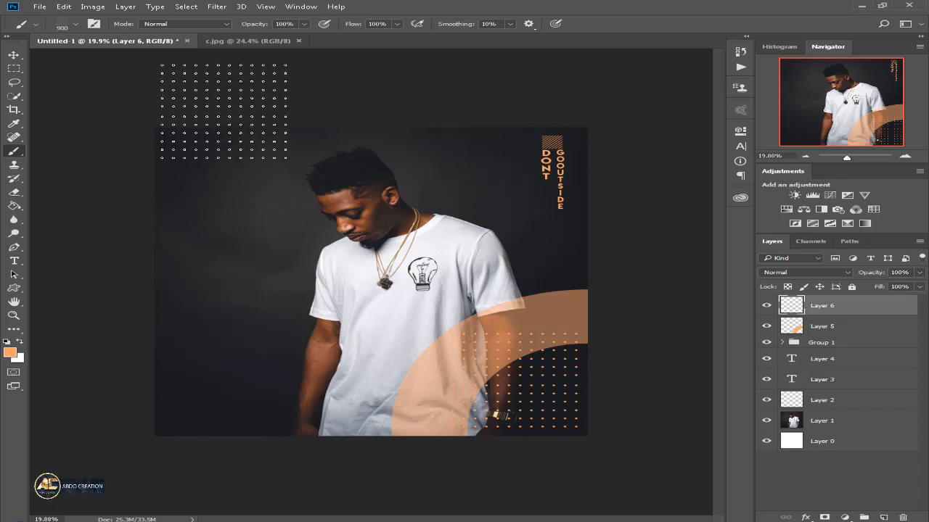
{"action": "right_click", "coordinate": [13, 151]}
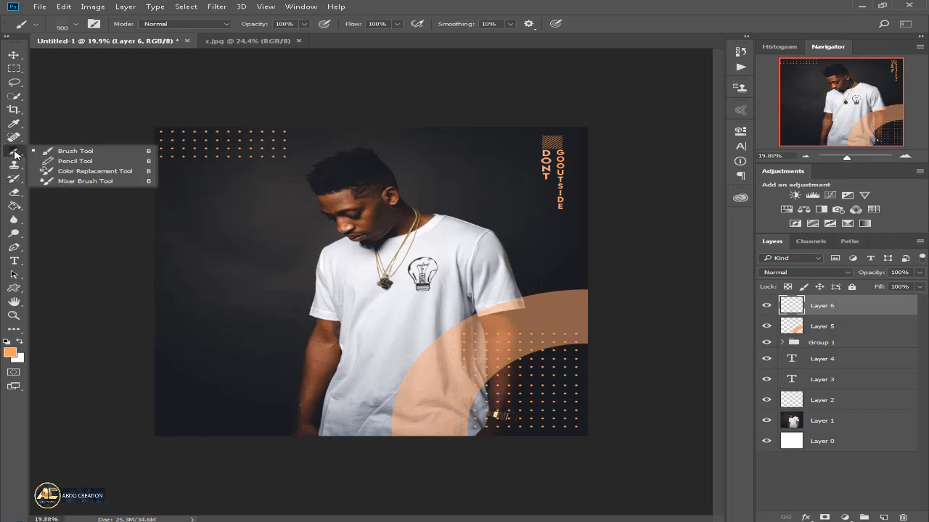
- Choose a soft round brush at 900 px for the Brush tool and make white the brush colour
{"action": "left_click", "coordinate": [65, 129]}
{"action": "left_click", "coordinate": [64, 26]}
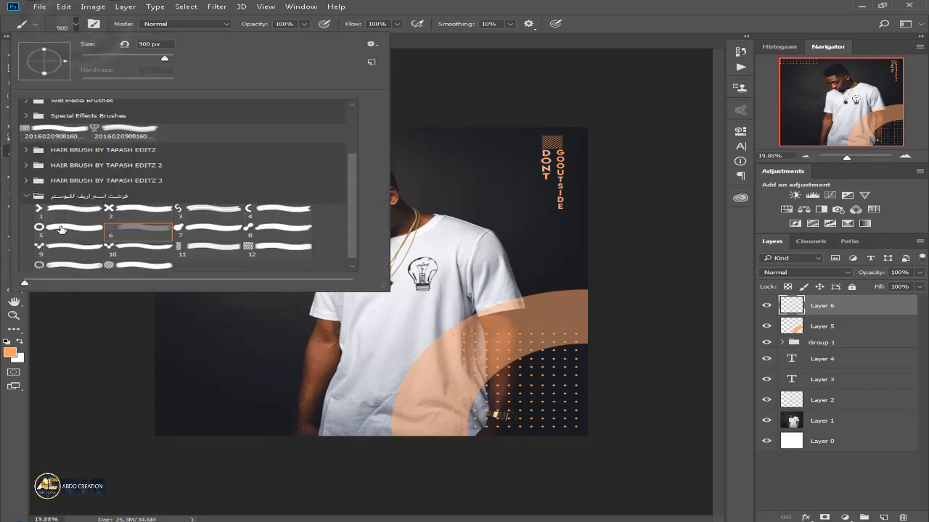
{"action": "scroll", "coordinate": [45, 166], "scroll_direction": "up", "scroll_amount": 5}
{"action": "left_click", "coordinate": [57, 135]}
{"action": "left_click", "coordinate": [91, 344]}
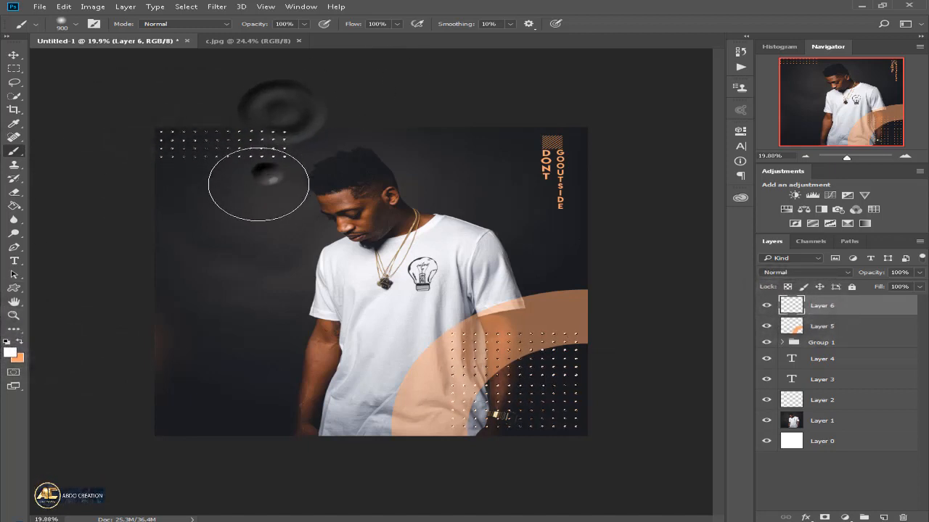
- Paint the upper-left dot grid white through a selection of the dots, reducing the soft brush to 175 px, and deselect
{"action": "left_click_drag", "start_coordinate": [259, 185], "coordinate": [243, 209]}
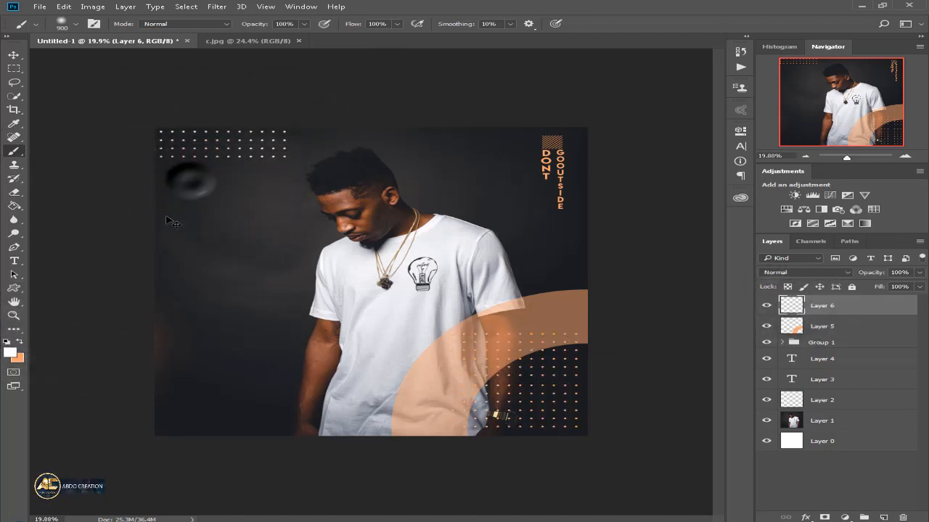
{"action": "key", "text": "bracketleft"}
{"action": "key", "text": "bracketleft"}
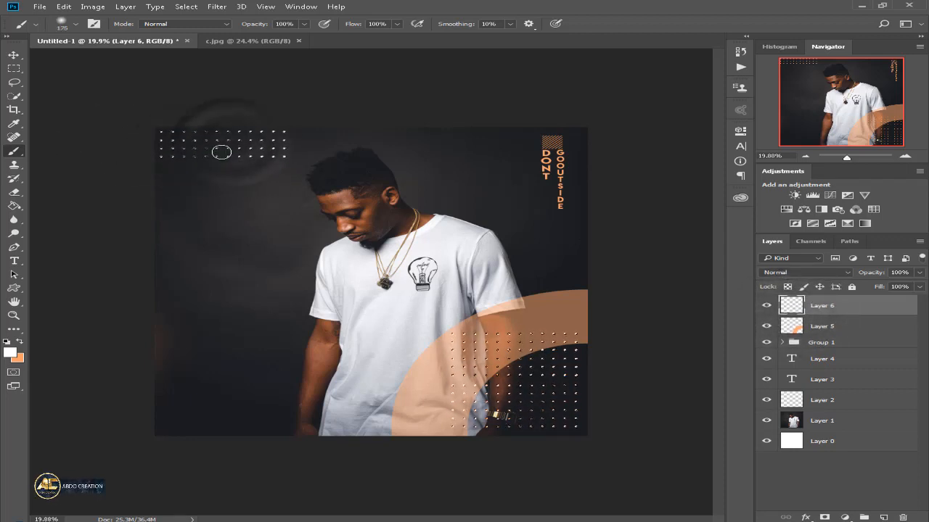
{"action": "left_click_drag", "start_coordinate": [260, 159], "coordinate": [257, 151]}
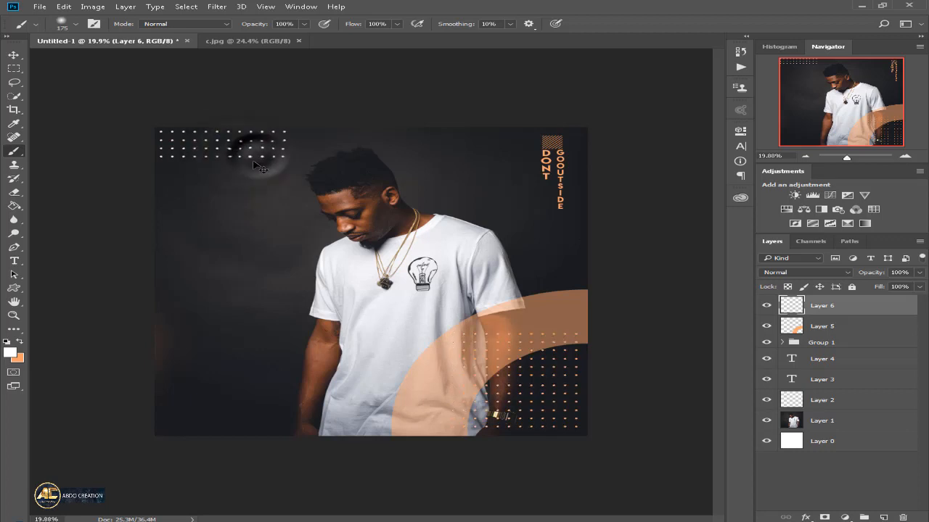
{"action": "key", "text": "ctrl+d"}
{"action": "scroll", "coordinate": [361, 149], "scroll_direction": "down", "scroll_amount": 3}
{"action": "scroll", "coordinate": [398, 153], "scroll_direction": "up", "scroll_amount": 3}
{"action": "scroll", "coordinate": [293, 194], "scroll_direction": "up", "scroll_amount": 1}
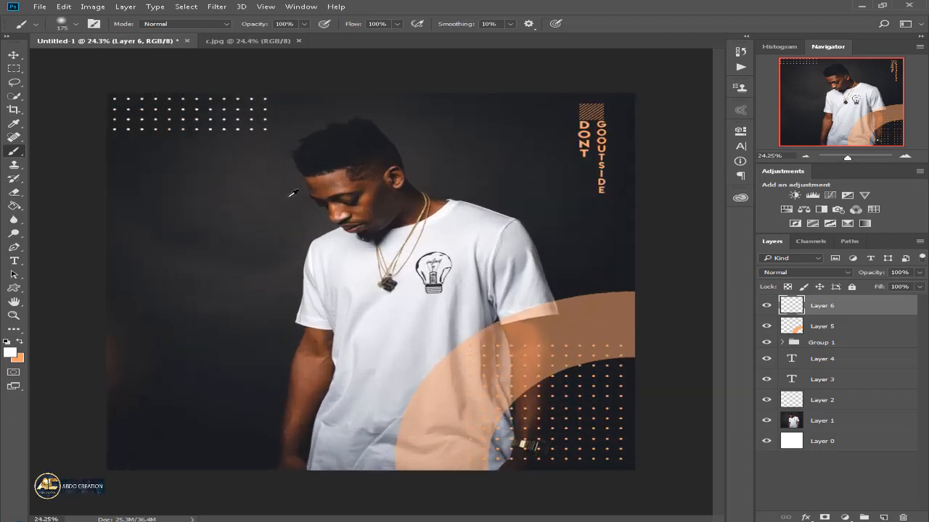
- Try to remove the orange smudge at the photo's left edge with a 600 px Healing Brush on Layer 1
{"action": "left_click", "coordinate": [14, 138]}
{"action": "right_click", "coordinate": [13, 138]}
{"action": "left_click", "coordinate": [82, 148]}
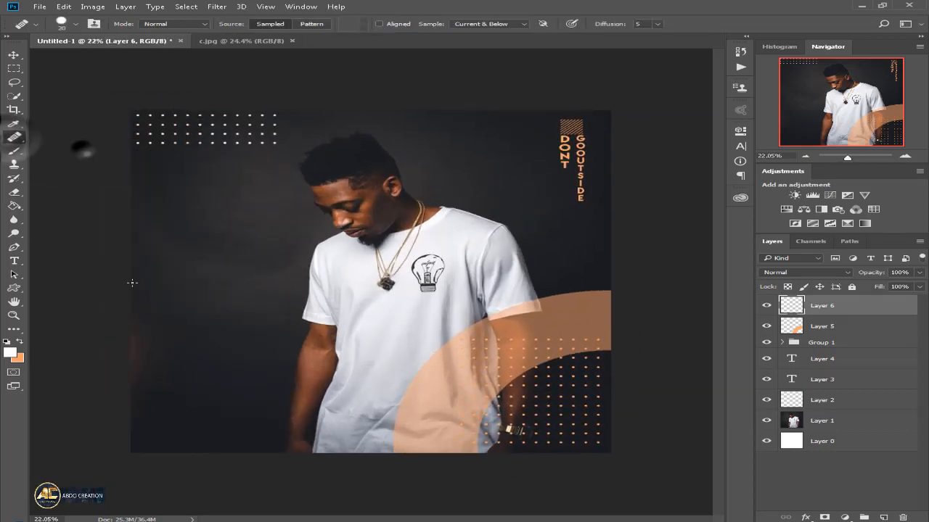
{"action": "left_click", "coordinate": [818, 420]}
{"action": "key", "text": "bracketright"}
{"action": "key", "text": "bracketright"}
{"action": "key", "text": "bracketright"}
{"action": "key", "text": "bracketright"}
{"action": "key", "text": "bracketright"}
{"action": "key", "text": "bracketright"}
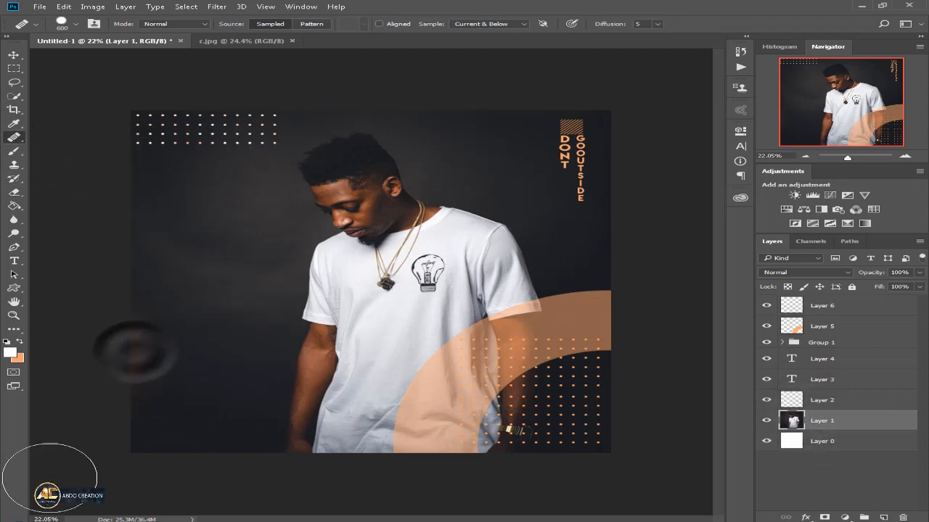
{"action": "left_click", "coordinate": [130, 360]}
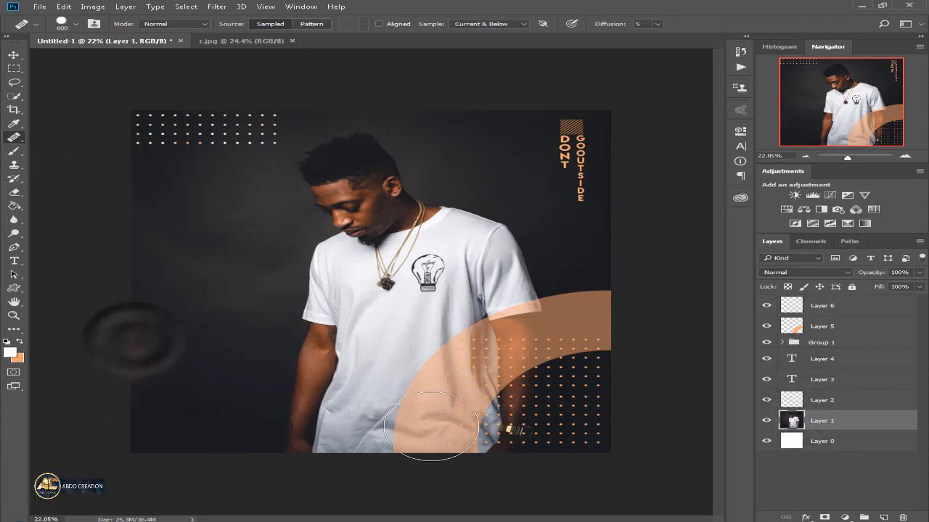
- Erase the orange smudge at the photo's left edge from Layer 6 with a 1100 px Eraser
{"action": "left_click", "coordinate": [766, 305]}
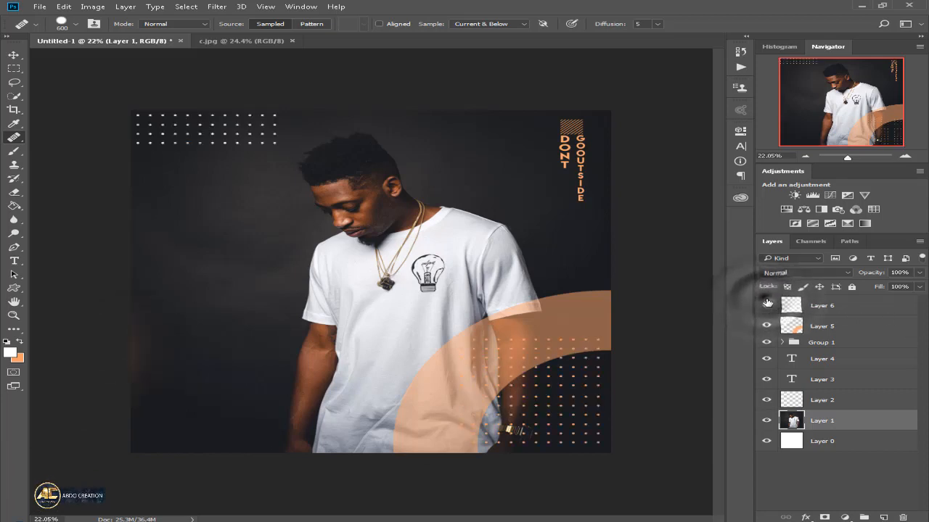
{"action": "left_click", "coordinate": [824, 306]}
{"action": "left_click", "coordinate": [13, 192]}
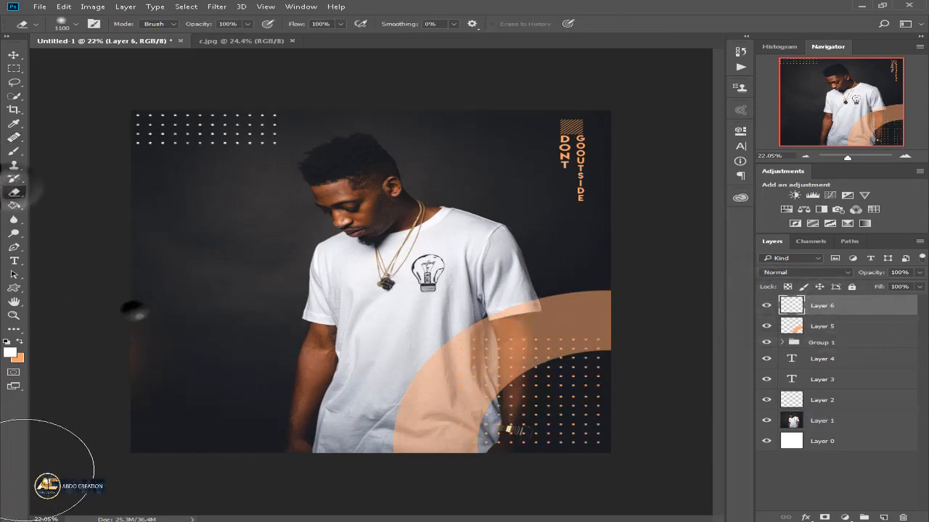
{"action": "left_click", "coordinate": [14, 54]}
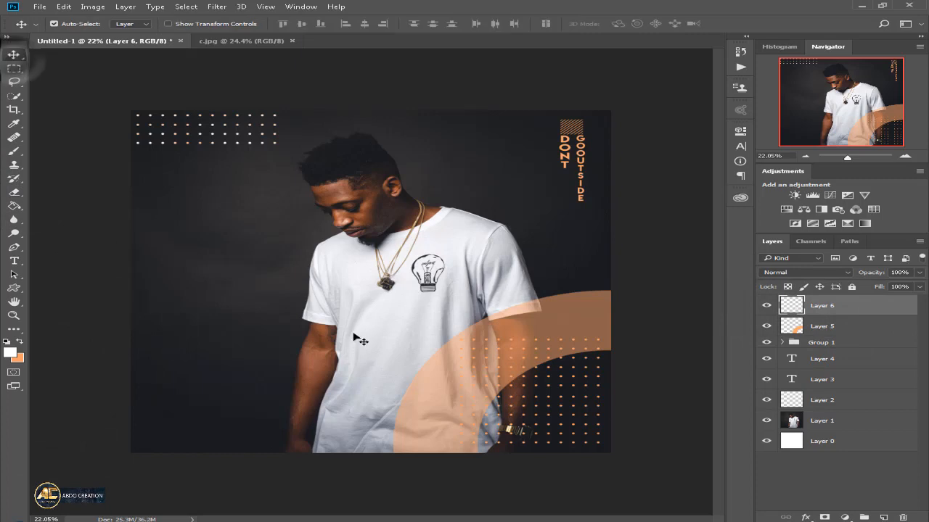
- Add the text "Locked Down" in white 216 pt Lordish over the dark background beside the figure
{"action": "left_click", "coordinate": [15, 260]}
{"action": "left_click", "coordinate": [225, 313]}
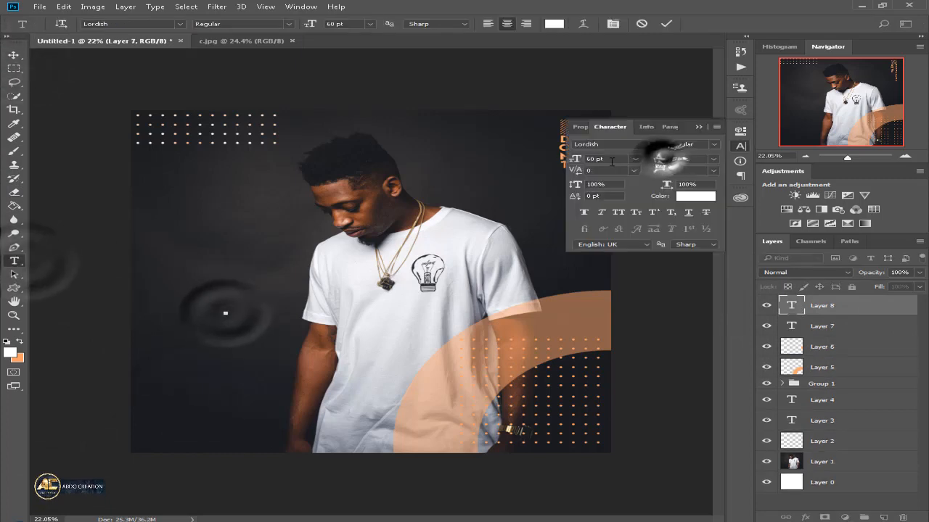
{"action": "left_click_drag", "start_coordinate": [574, 159], "coordinate": [739, 300]}
{"action": "type", "text": "S"}
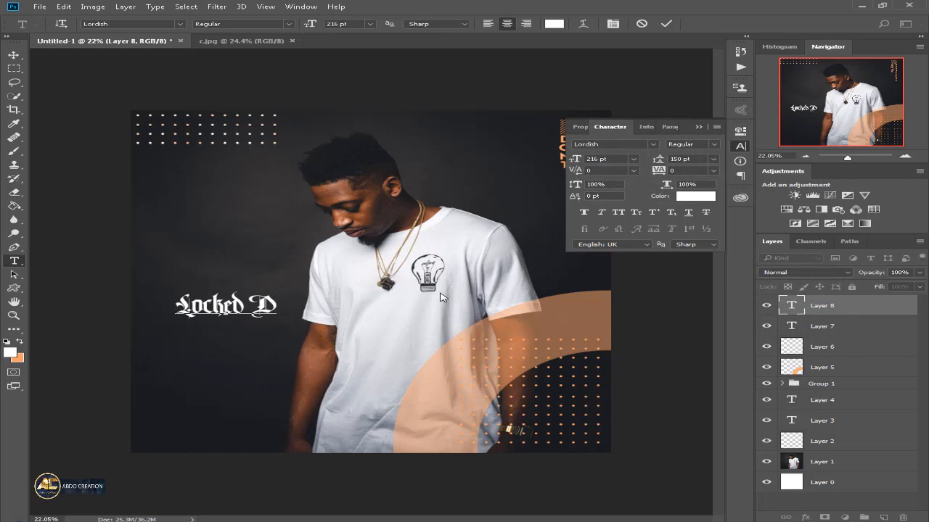
{"action": "key", "text": "ctrl+Return"}
- Rotate the "Locked Down" text to read vertically upwards, enlarge it and place it along the photo's left side
{"action": "key", "text": "ctrl+t"}
{"action": "left_click_drag", "start_coordinate": [138, 366], "coordinate": [289, 397]}
{"action": "left_click_drag", "start_coordinate": [246, 360], "coordinate": [319, 395]}
{"action": "left_click_drag", "start_coordinate": [256, 434], "coordinate": [242, 434]}
{"action": "key", "text": "Return"}
{"action": "mouse_move", "coordinate": [237, 291]}
{"action": "left_mouse_down"}
{"action": "mouse_move", "coordinate": [212, 287]}
{"action": "mouse_move", "coordinate": [219, 291]}
{"action": "left_mouse_up"}
- Consult the c.jpg reference, create a new layer above the "Locked Down" text and choose brush 2, angled as an upright plus
{"action": "scroll", "coordinate": [219, 290], "scroll_direction": "down", "scroll_amount": 2}
{"action": "left_click", "coordinate": [259, 40]}
{"action": "scroll", "coordinate": [435, 160], "scroll_direction": "down", "scroll_amount": 4}
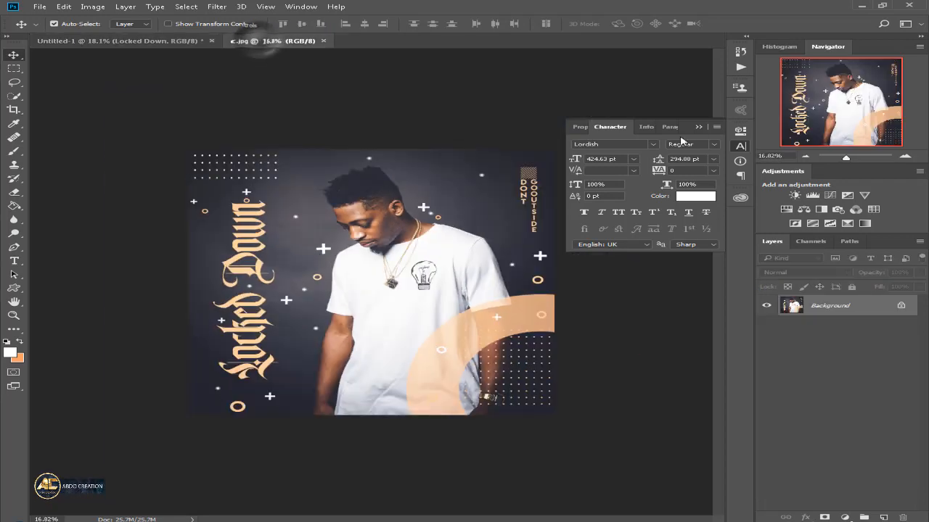
{"action": "left_click", "coordinate": [698, 127]}
{"action": "left_click", "coordinate": [182, 42]}
{"action": "scroll", "coordinate": [523, 292], "scroll_direction": "up", "scroll_amount": 2}
{"action": "left_click", "coordinate": [883, 517]}
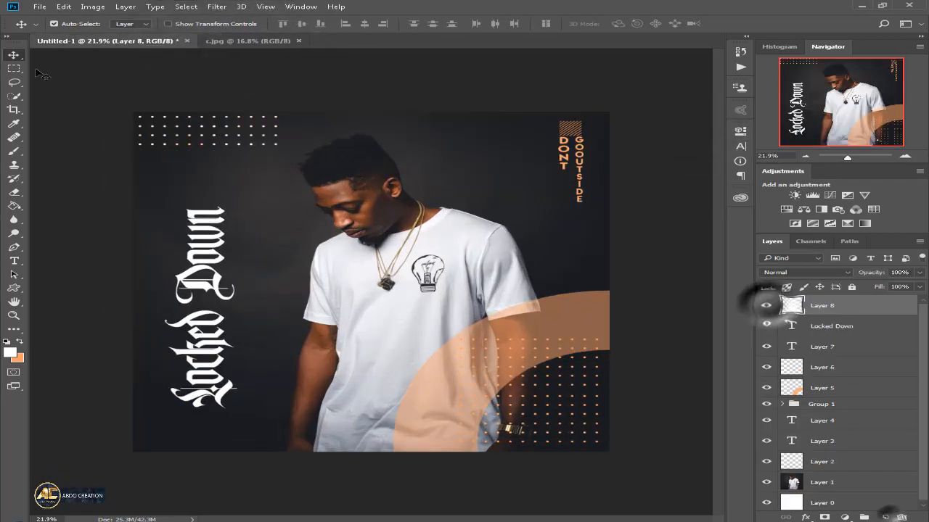
{"action": "key", "text": "b"}
{"action": "left_click", "coordinate": [71, 23]}
{"action": "left_click", "coordinate": [138, 201]}
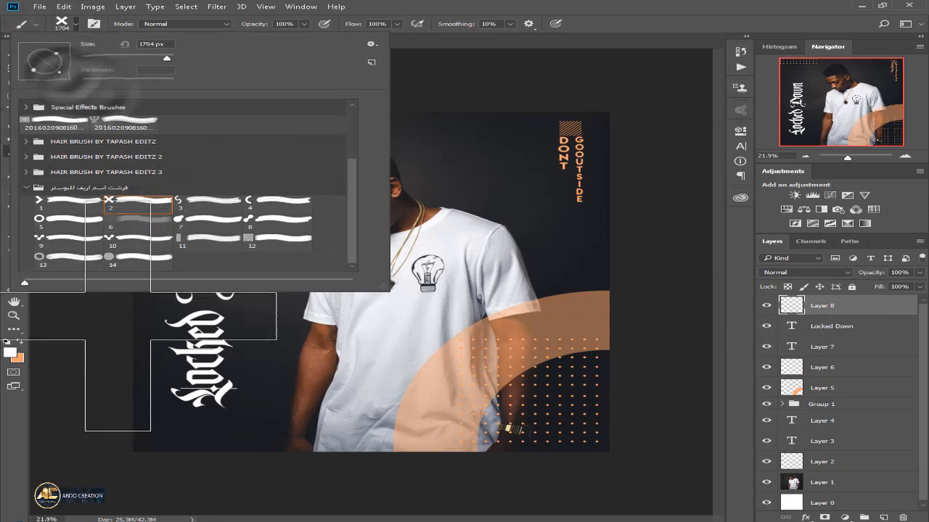
{"action": "key", "text": "Escape"}
- Stamp white plus signs above and below the "Locked Down" text, beside the neck and near the right edge, following the c.jpg reference
{"action": "left_click", "coordinate": [244, 40]}
{"action": "left_click", "coordinate": [109, 41]}
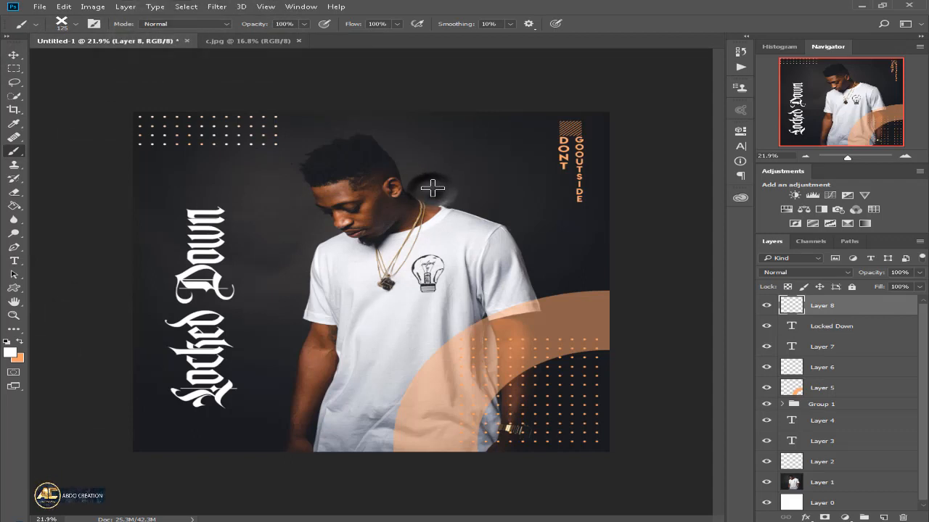
{"action": "left_click", "coordinate": [245, 40]}
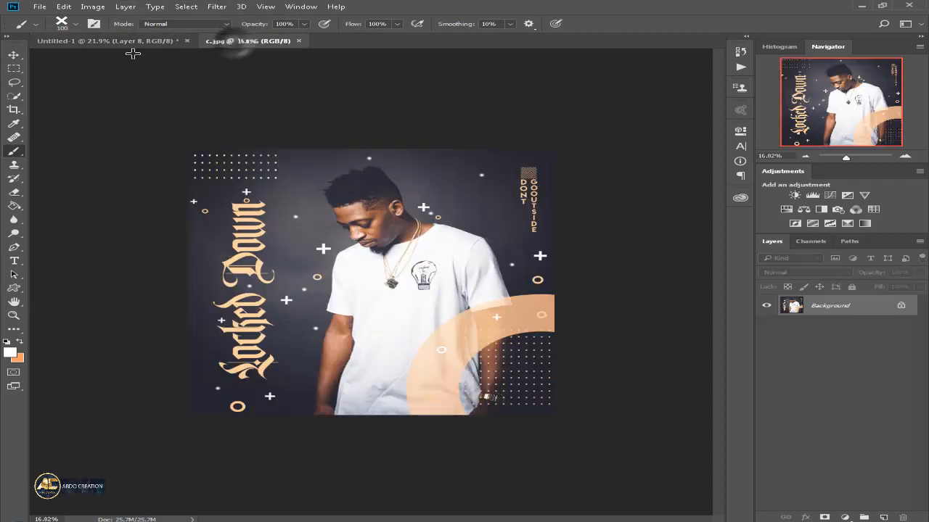
{"action": "left_click", "coordinate": [130, 41]}
{"action": "left_click", "coordinate": [201, 168]}
{"action": "left_click", "coordinate": [243, 425]}
{"action": "left_click", "coordinate": [202, 443]}
{"action": "left_click", "coordinate": [580, 265]}
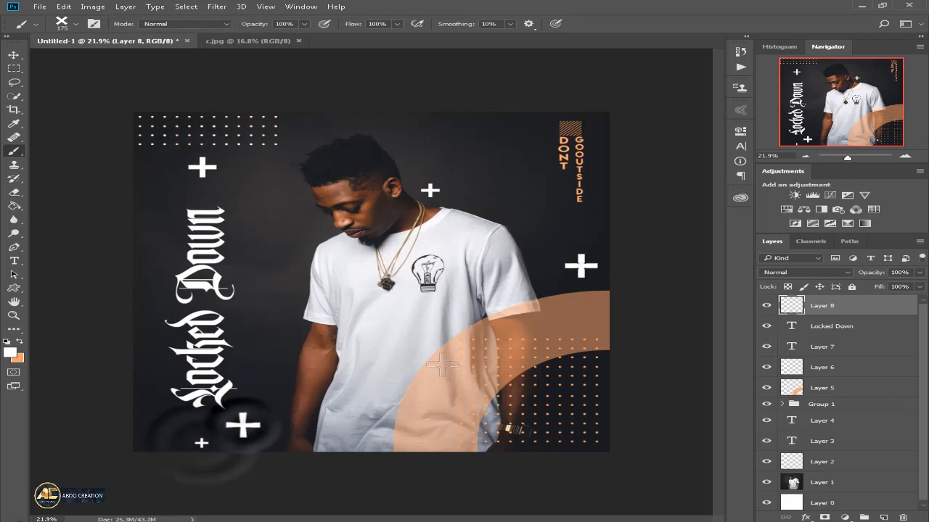
- Stamp a white plus sign between the title and the sleeve, and a smaller one between the words "Locked" and "Down"
{"action": "key", "text": "bracketleft"}
{"action": "key", "text": "bracketleft"}
{"action": "key", "text": "bracketleft"}
{"action": "key", "text": "bracketleft"}
{"action": "left_click", "coordinate": [203, 302]}
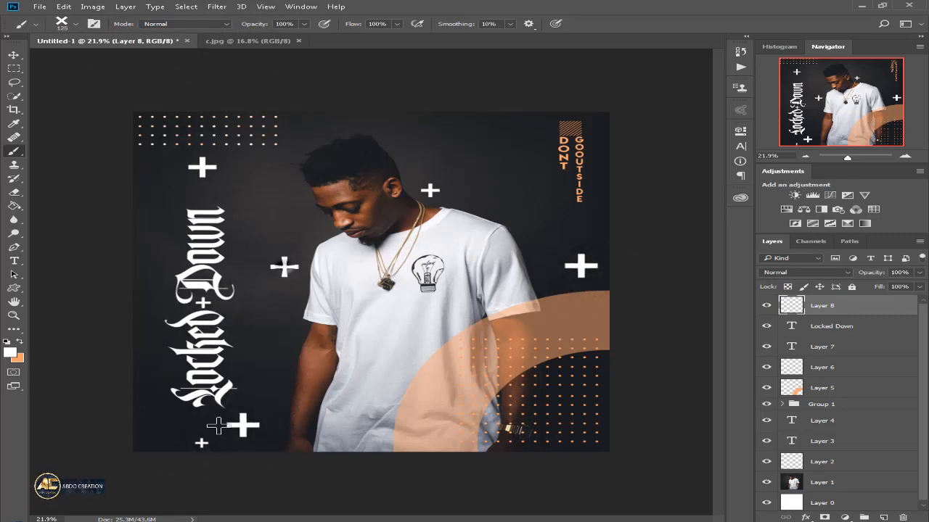
- Create Layer 9 on top, recolour the "Locked Down" text orange and reselect Layer 9
{"action": "key", "text": "ctrl+shift+alt+n"}
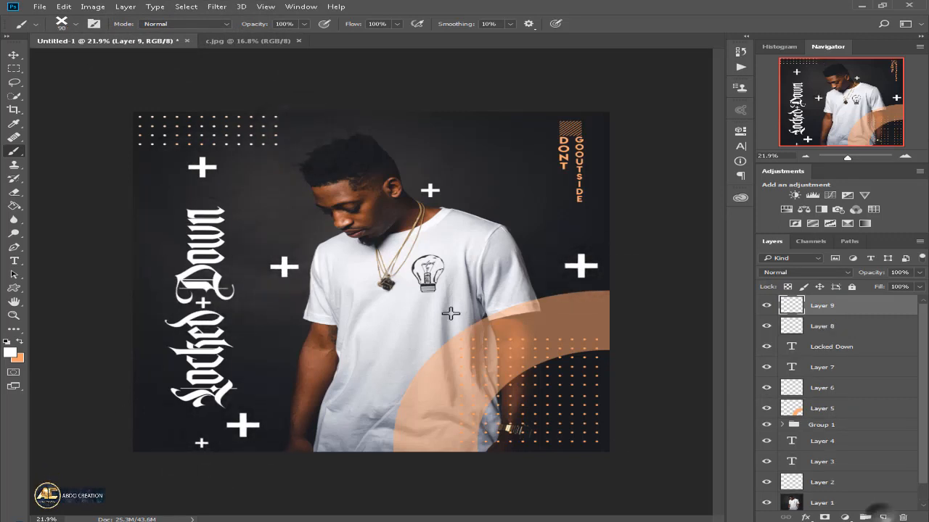
{"action": "left_click", "coordinate": [833, 347]}
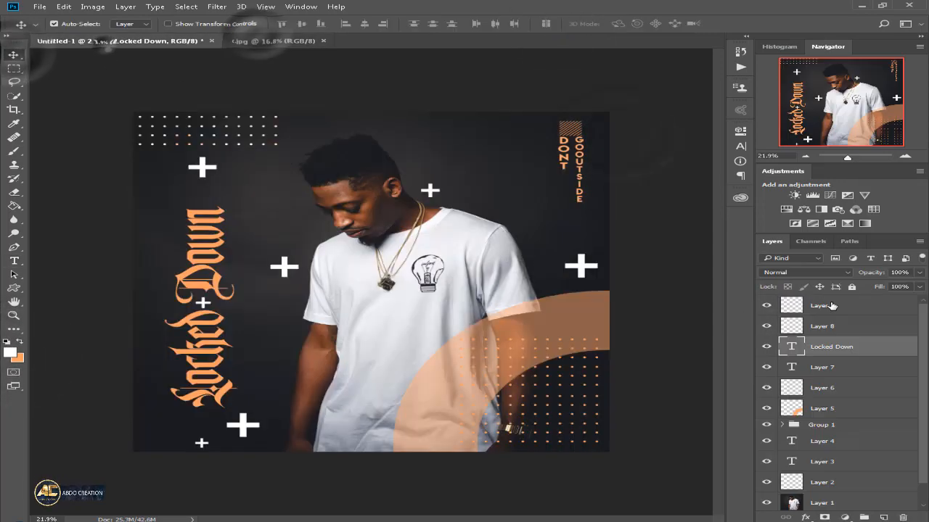
{"action": "left_click", "coordinate": [822, 306]}
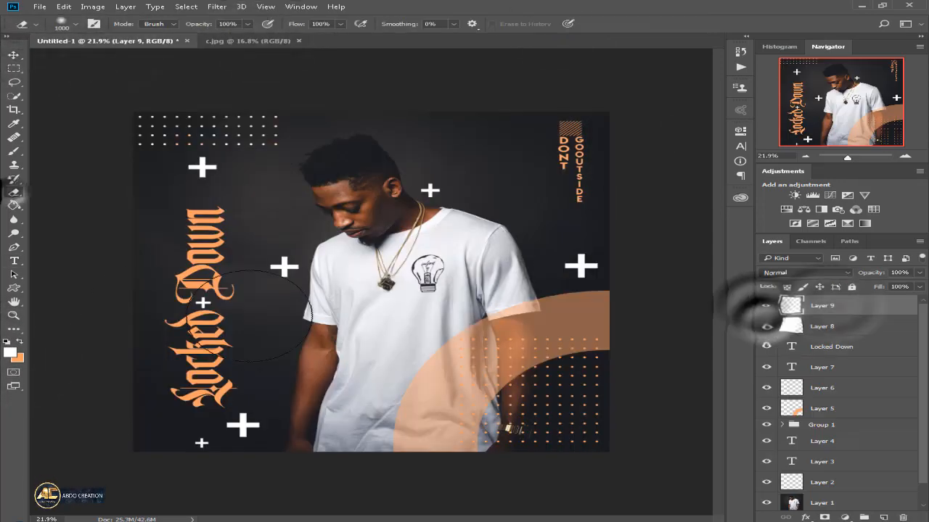
- Erase the small white plus sign between the words "Locked" and "Down"
{"action": "left_click", "coordinate": [14, 192]}
{"action": "key", "text": "bracketright"}
{"action": "key", "text": "bracketright"}
{"action": "key", "text": "bracketright"}
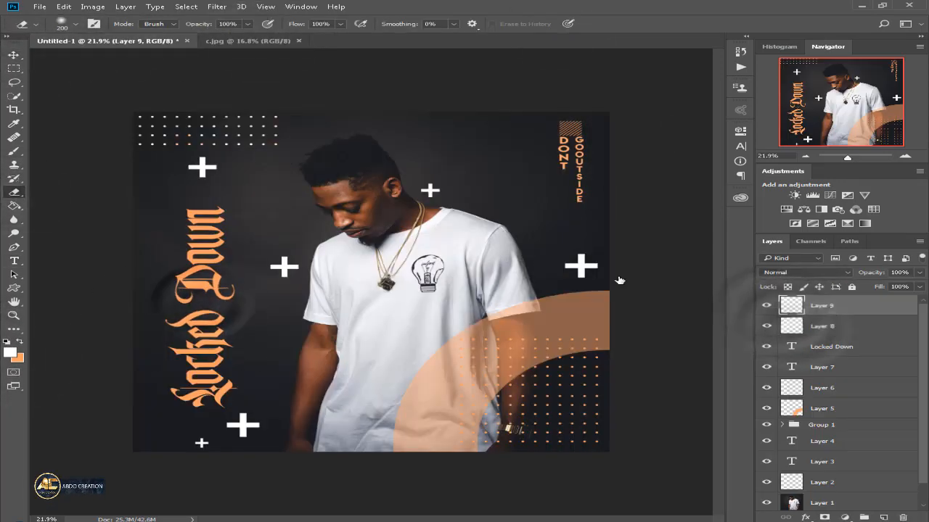
- Stamp a 70 px white plus left of the "Locked Down" text, and switch the Brush tool to ring brush 5 in orange
{"action": "key", "text": "b"}
{"action": "right_click", "coordinate": [14, 151]}
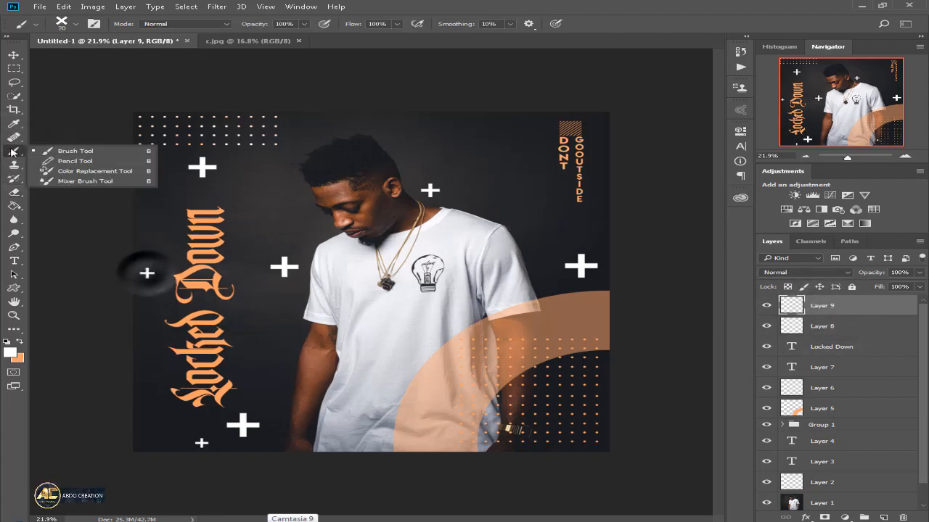
{"action": "left_click", "coordinate": [58, 150]}
{"action": "left_click", "coordinate": [72, 25]}
{"action": "left_click", "coordinate": [64, 219]}
{"action": "left_click", "coordinate": [10, 353]}
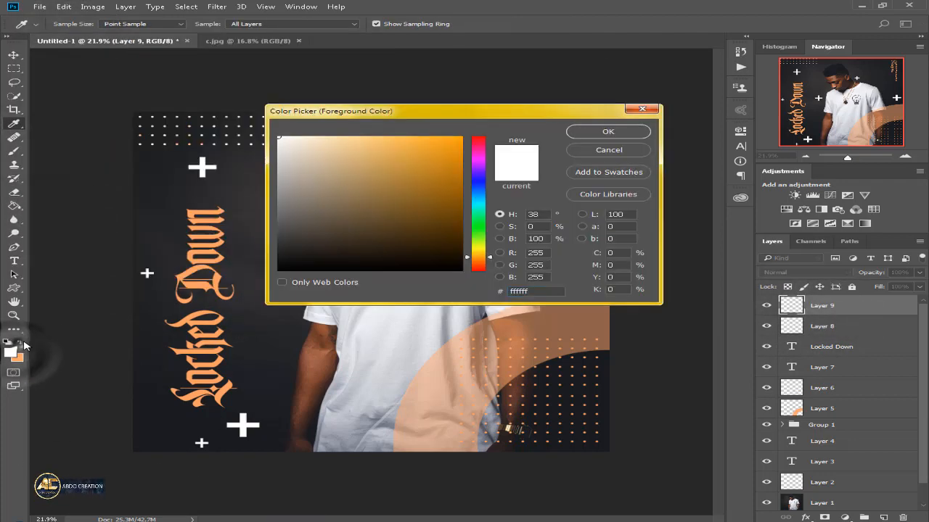
{"action": "left_click", "coordinate": [16, 357]}
{"action": "left_click", "coordinate": [595, 132]}
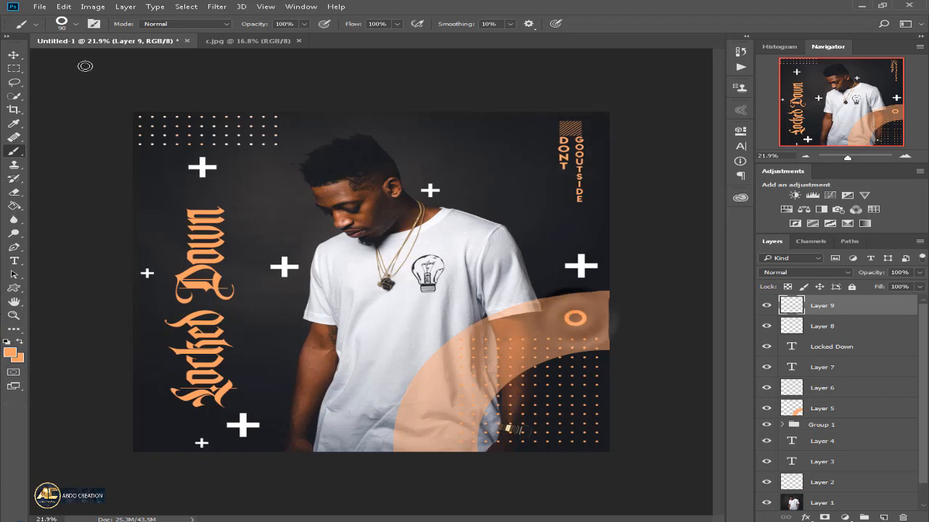
- Stamp small orange rings on the large ring, below GOOUTSIDE, beside the neck, around the "Locked Down" text and above the head
{"action": "left_click", "coordinate": [581, 222]}
{"action": "left_click", "coordinate": [218, 415]}
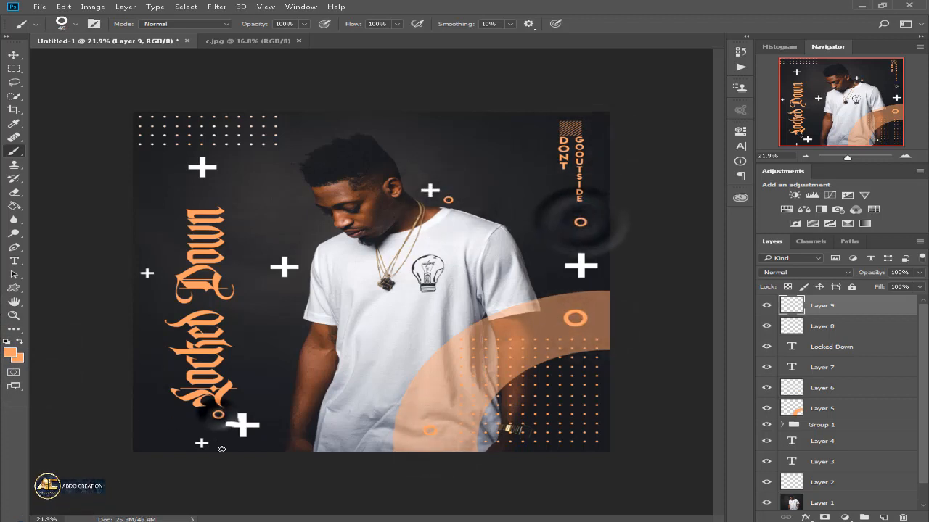
{"action": "left_click", "coordinate": [215, 445]}
{"action": "left_click", "coordinate": [233, 316]}
{"action": "left_click", "coordinate": [203, 200]}
{"action": "left_click", "coordinate": [408, 136]}
- Stamp a slightly larger orange ring between the title and the face, and a 250 px ring between the title and the arm
{"action": "key", "text": "bracketright"}
{"action": "key", "text": "bracketright"}
{"action": "key", "text": "bracketright"}
{"action": "key", "text": "bracketright"}
{"action": "key", "text": "bracketright"}
{"action": "left_click", "coordinate": [263, 202]}
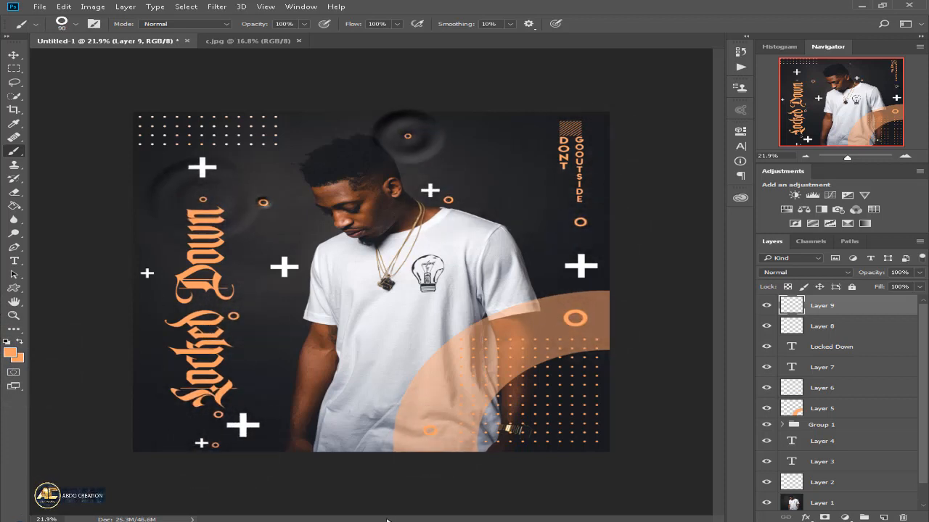
{"action": "key", "text": "bracketright"}
{"action": "key", "text": "bracketright"}
{"action": "key", "text": "bracketright"}
{"action": "key", "text": "bracketright"}
{"action": "key", "text": "bracketright"}
{"action": "key", "text": "bracketright"}
{"action": "left_click", "coordinate": [265, 359]}
{"action": "scroll", "coordinate": [537, 450], "scroll_direction": "down", "scroll_amount": 2}
{"action": "scroll", "coordinate": [435, 362], "scroll_direction": "up", "scroll_amount": 3}
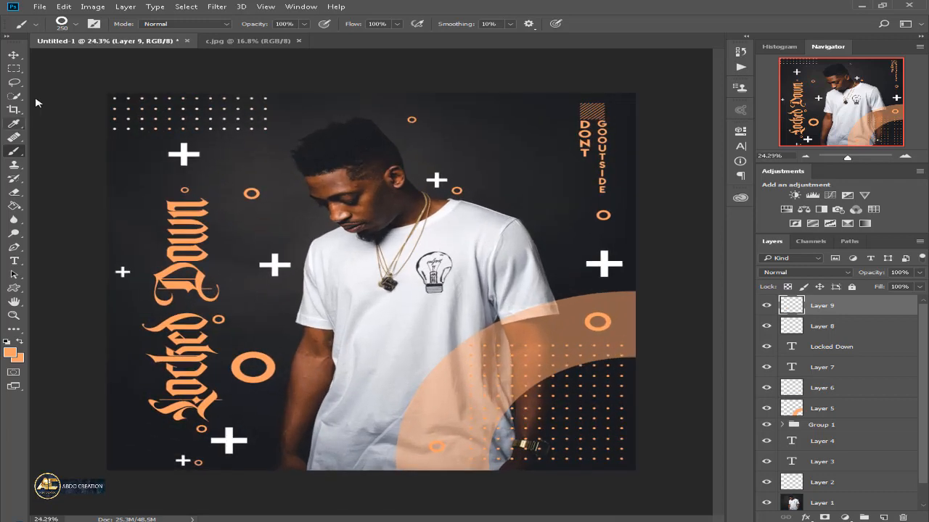
- Switch to plus-shaped brush 2, reduce it to 400 px and set the brush colour to white
{"action": "left_click", "coordinate": [75, 24]}
{"action": "left_click", "coordinate": [120, 203]}
{"action": "left_click", "coordinate": [470, 350]}
{"action": "key", "text": "bracketleft"}
{"action": "key", "text": "bracketleft"}
{"action": "key", "text": "bracketleft"}
{"action": "key", "text": "bracketleft"}
{"action": "key", "text": "bracketleft"}
{"action": "key", "text": "bracketleft"}
{"action": "key", "text": "bracketleft"}
{"action": "key", "text": "bracketleft"}
{"action": "key", "text": "bracketleft"}
{"action": "key", "text": "bracketleft"}
{"action": "key", "text": "bracketleft"}
{"action": "key", "text": "bracketleft"}
{"action": "key", "text": "bracketleft"}
{"action": "key", "text": "bracketleft"}
{"action": "key", "text": "bracketleft"}
{"action": "key", "text": "bracketleft"}
{"action": "key", "text": "bracketleft"}
{"action": "key", "text": "bracketleft"}
{"action": "key", "text": "bracketleft"}
{"action": "key", "text": "bracketleft"}
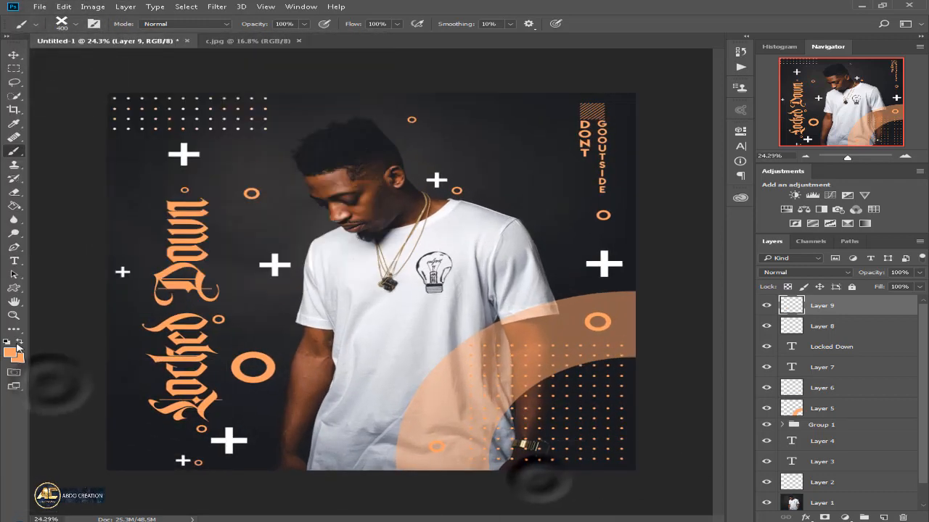
{"action": "left_click", "coordinate": [10, 353]}
{"action": "left_click", "coordinate": [274, 132]}
{"action": "left_click", "coordinate": [628, 125]}
- Stamp small white plus signs on the large ring's upper and lower parts and near the top edge beside the DONT text
{"action": "key", "text": "bracketleft"}
{"action": "key", "text": "bracketleft"}
{"action": "key", "text": "bracketleft"}
{"action": "key", "text": "bracketleft"}
{"action": "key", "text": "bracketleft"}
{"action": "key", "text": "bracketleft"}
{"action": "key", "text": "bracketleft"}
{"action": "key", "text": "bracketleft"}
{"action": "key", "text": "bracketleft"}
{"action": "left_click", "coordinate": [528, 332]}
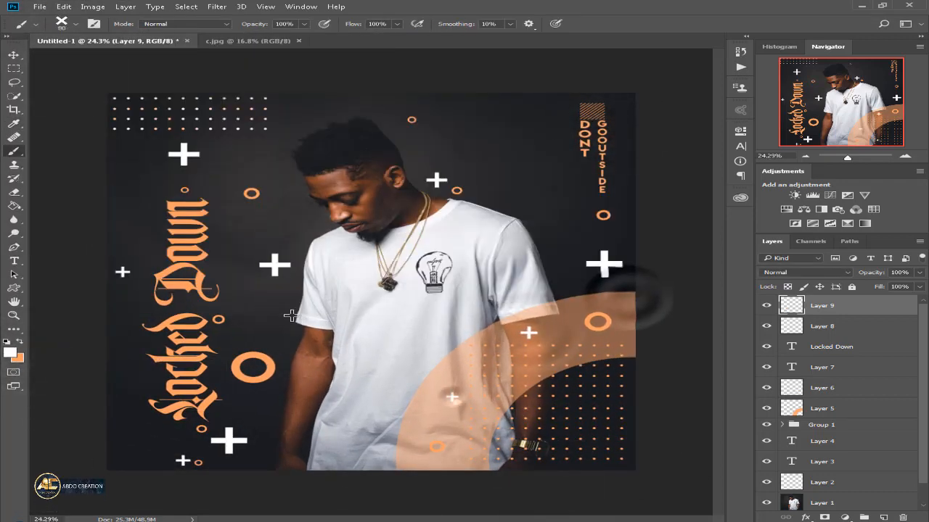
{"action": "left_click", "coordinate": [426, 423]}
{"action": "left_click", "coordinate": [527, 104]}
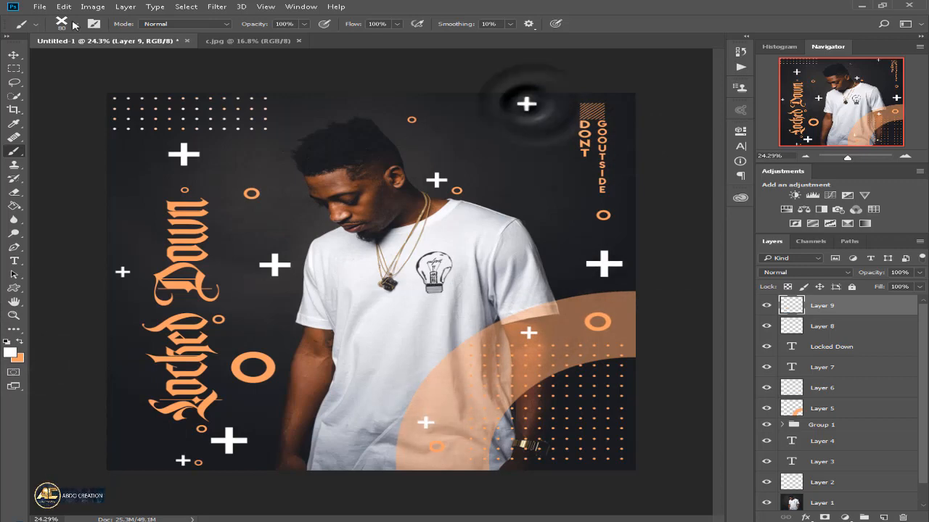
- Try stamping small white rings with the ring-shaped brush above the head and, at 50 px, beside the shoulder
{"action": "left_click", "coordinate": [75, 24]}
{"action": "left_click", "coordinate": [50, 217]}
{"action": "left_click", "coordinate": [495, 363]}
{"action": "key", "text": "bracketleft"}
{"action": "key", "text": "bracketleft"}
{"action": "key", "text": "bracketleft"}
{"action": "key", "text": "bracketleft"}
{"action": "key", "text": "bracketleft"}
{"action": "key", "text": "bracketleft"}
{"action": "key", "text": "bracketleft"}
{"action": "key", "text": "bracketleft"}
{"action": "key", "text": "bracketleft"}
{"action": "key", "text": "bracketleft"}
{"action": "key", "text": "bracketleft"}
{"action": "key", "text": "bracketleft"}
{"action": "key", "text": "bracketleft"}
{"action": "key", "text": "bracketleft"}
{"action": "key", "text": "bracketleft"}
{"action": "key", "text": "bracketleft"}
{"action": "key", "text": "bracketleft"}
{"action": "key", "text": "bracketleft"}
{"action": "key", "text": "bracketleft"}
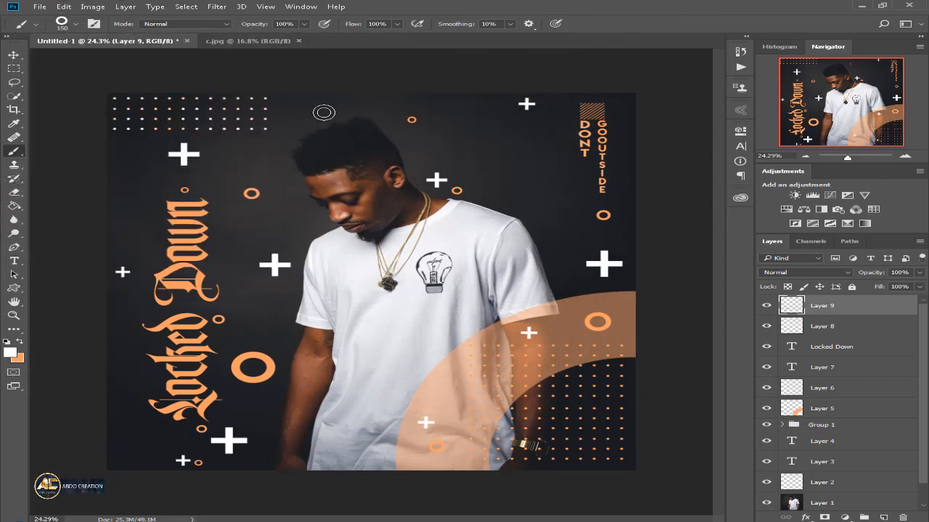
{"action": "key", "text": "bracketright"}
{"action": "key", "text": "bracketright"}
{"action": "key", "text": "bracketright"}
{"action": "key", "text": "bracketright"}
{"action": "key", "text": "bracketright"}
{"action": "key", "text": "bracketright"}
{"action": "key", "text": "bracketright"}
{"action": "left_click", "coordinate": [541, 231]}
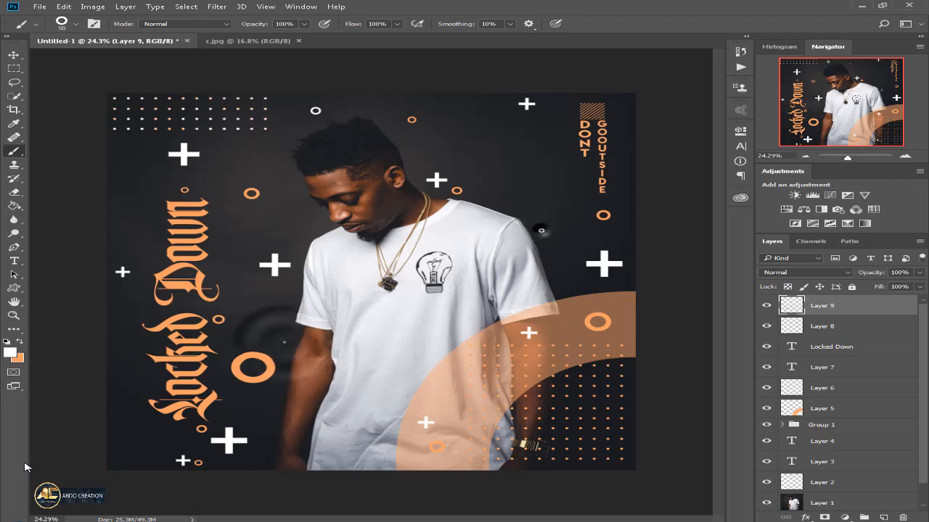
- Switch to the Soft Round Pressure brush preset for painting small white dots
{"action": "scroll", "coordinate": [432, 199], "scroll_direction": "up", "scroll_amount": 1}
{"action": "left_click", "coordinate": [63, 24]}
{"action": "left_click_drag", "start_coordinate": [349, 178], "coordinate": [348, 138]}
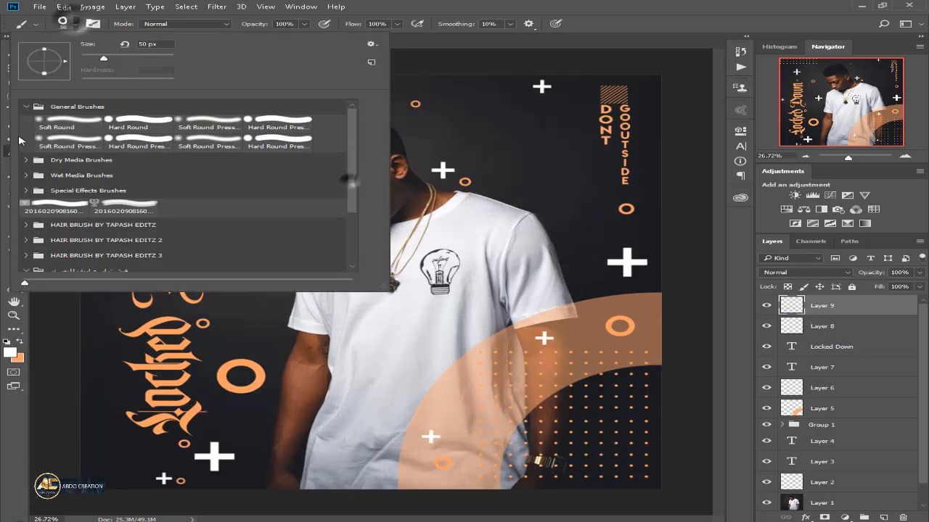
{"action": "left_click", "coordinate": [94, 139]}
{"action": "left_click", "coordinate": [73, 421]}
- Stamp small soft white dots around the title, above the head, near the arms and beside DONT, and compare with the reference c.jpg
{"action": "left_click", "coordinate": [546, 158]}
{"action": "left_click", "coordinate": [104, 383]}
{"action": "key", "text": "bracketright"}
{"action": "left_click", "coordinate": [294, 88]}
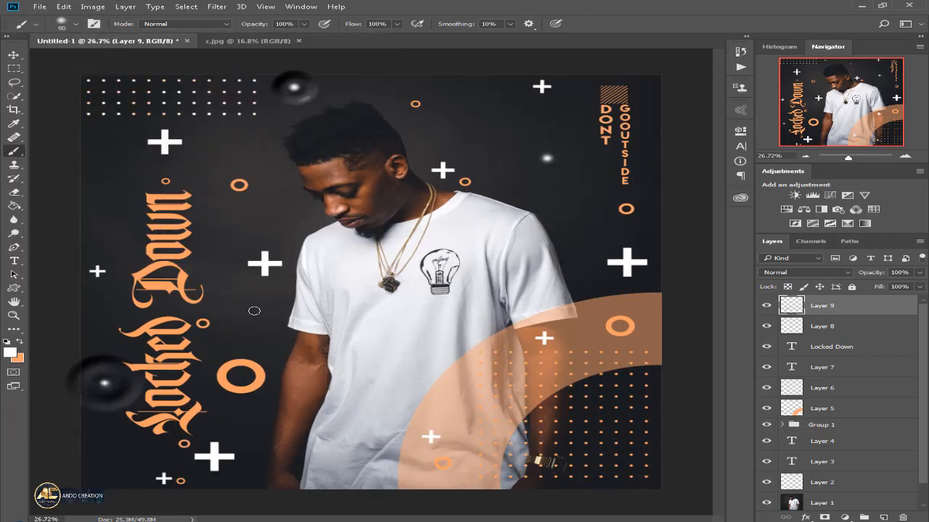
{"action": "left_click", "coordinate": [253, 311]}
{"action": "left_click", "coordinate": [105, 150]}
{"action": "left_click", "coordinate": [581, 290]}
{"action": "scroll", "coordinate": [580, 290], "scroll_direction": "down", "scroll_amount": 1}
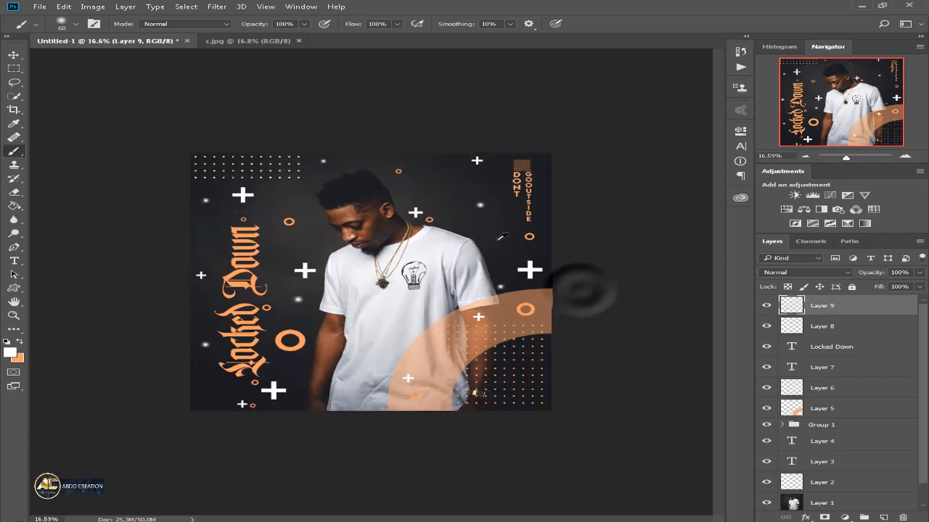
{"action": "left_click", "coordinate": [247, 41]}
{"action": "left_click", "coordinate": [104, 43]}
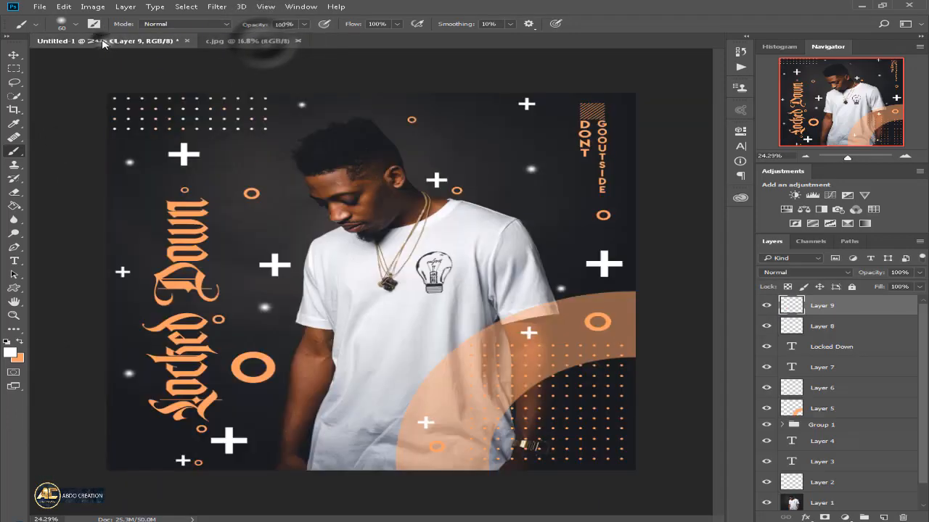
- Select all the layers, from the dots layer down to the portrait photo, and group them
{"action": "scroll", "coordinate": [378, 218], "scroll_direction": "down", "scroll_amount": 2}
{"action": "left_click", "coordinate": [861, 326], "text": "ctrl"}
{"action": "left_click", "coordinate": [857, 346], "text": "ctrl"}
{"action": "left_click", "coordinate": [852, 367], "text": "ctrl"}
{"action": "left_click", "coordinate": [850, 387], "text": "ctrl"}
{"action": "left_click", "coordinate": [841, 408], "text": "ctrl"}
{"action": "left_click", "coordinate": [835, 424], "text": "ctrl"}
{"action": "left_click", "coordinate": [820, 499], "text": "ctrl"}
{"action": "key", "text": "ctrl+g"}
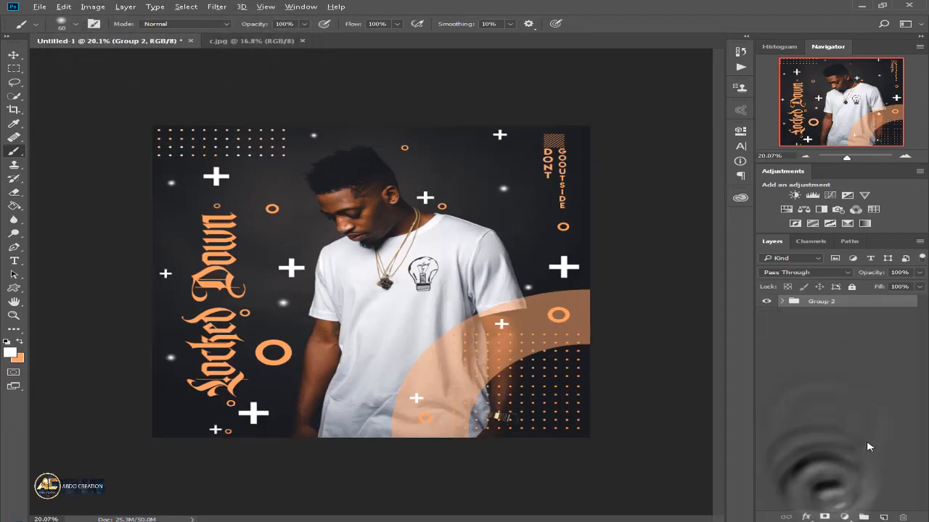
- Merge everything visible into a new layer above the group and open it in Color Efex Pro 4
{"action": "key", "text": "ctrl+shift+alt+e"}
{"action": "left_click", "coordinate": [218, 8]}
{"action": "left_click", "coordinate": [250, 80]}
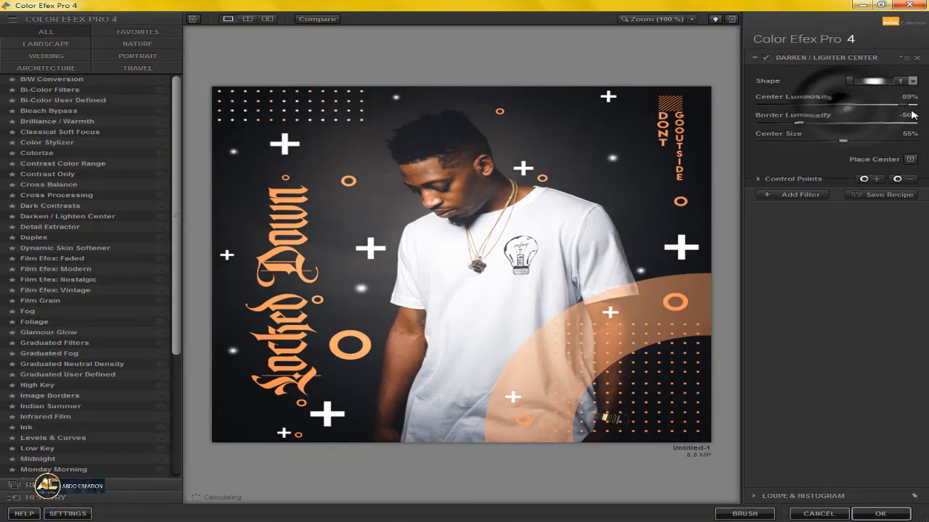
- Adjust the Center Size of the Darken / Lighten Center filter and add a second filter slot
{"action": "left_click_drag", "start_coordinate": [840, 130], "coordinate": [849, 134]}
{"action": "left_click", "coordinate": [800, 195]}
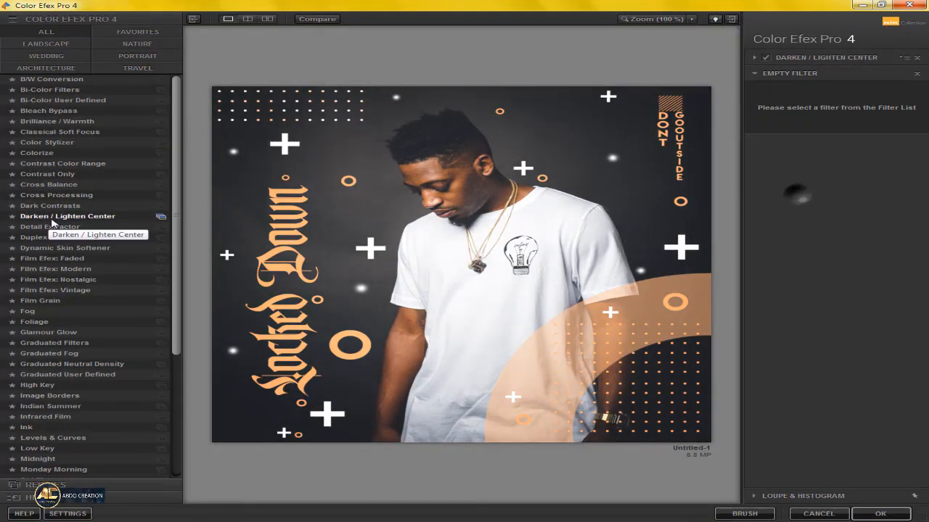